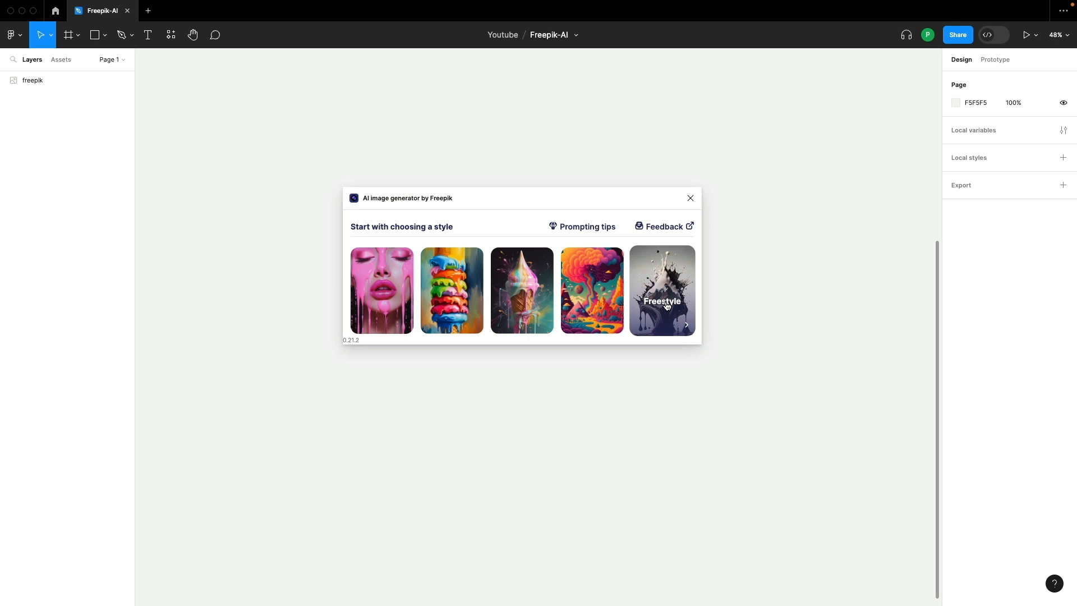
Choose the Photo style and the landscape aspect ratio for the AI images.
click(380, 322)
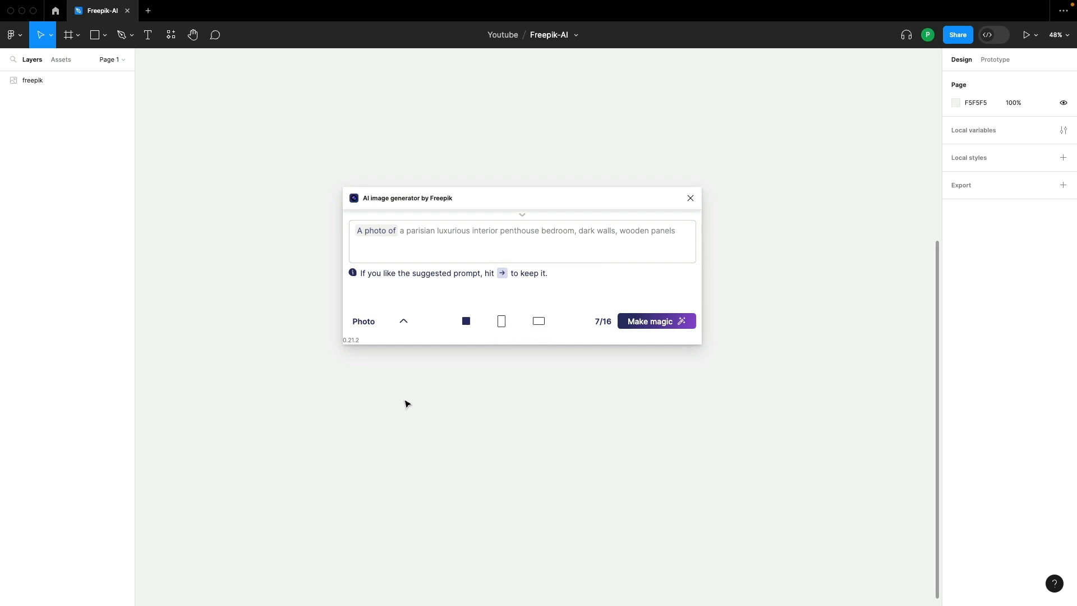
click(403, 322)
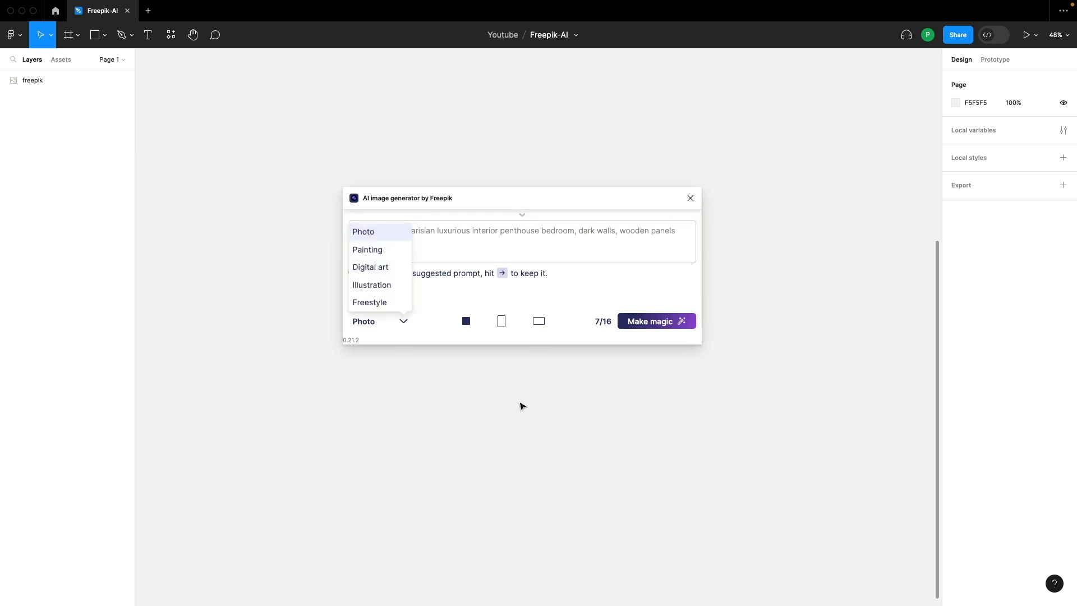
click(436, 355)
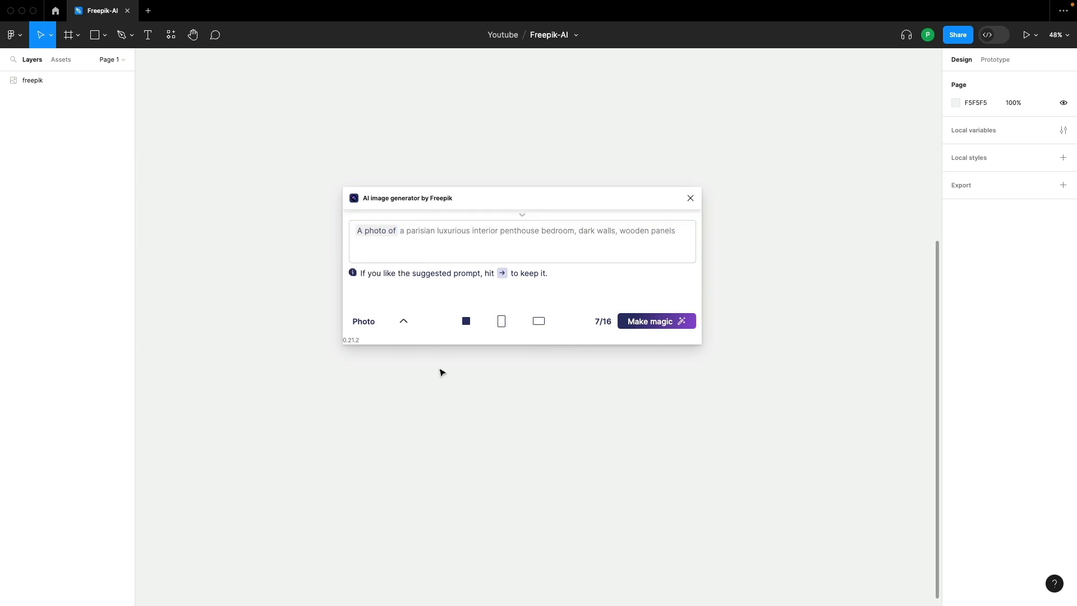
click(540, 322)
Generate images from the prompt "Interior design of a living room, art deco style".
mouse_move(596, 321)
click(412, 231)
text(Interior design of a living room, art deco style)
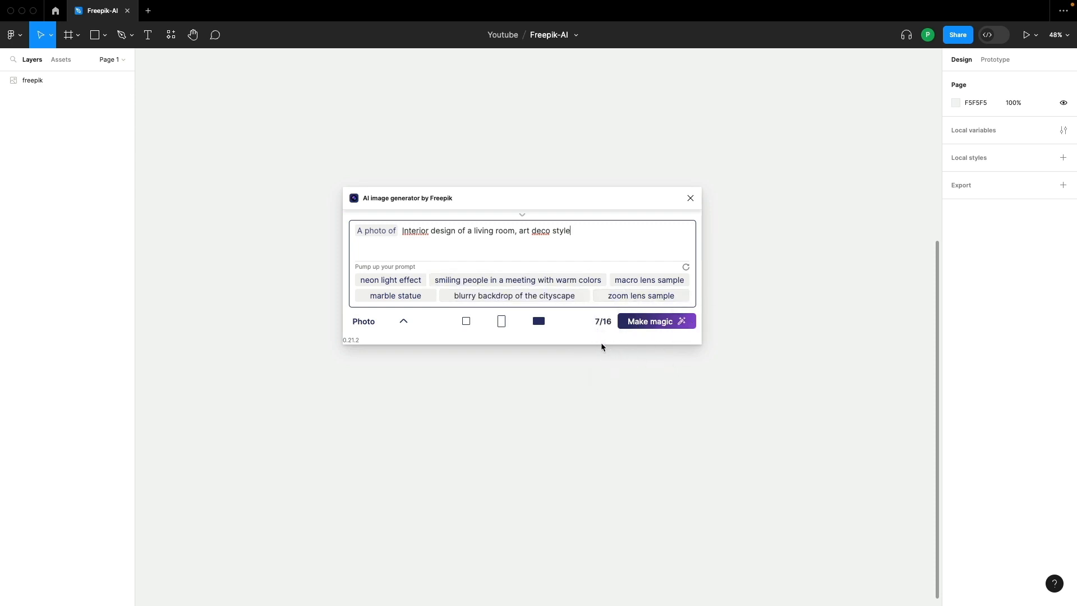
click(665, 321)
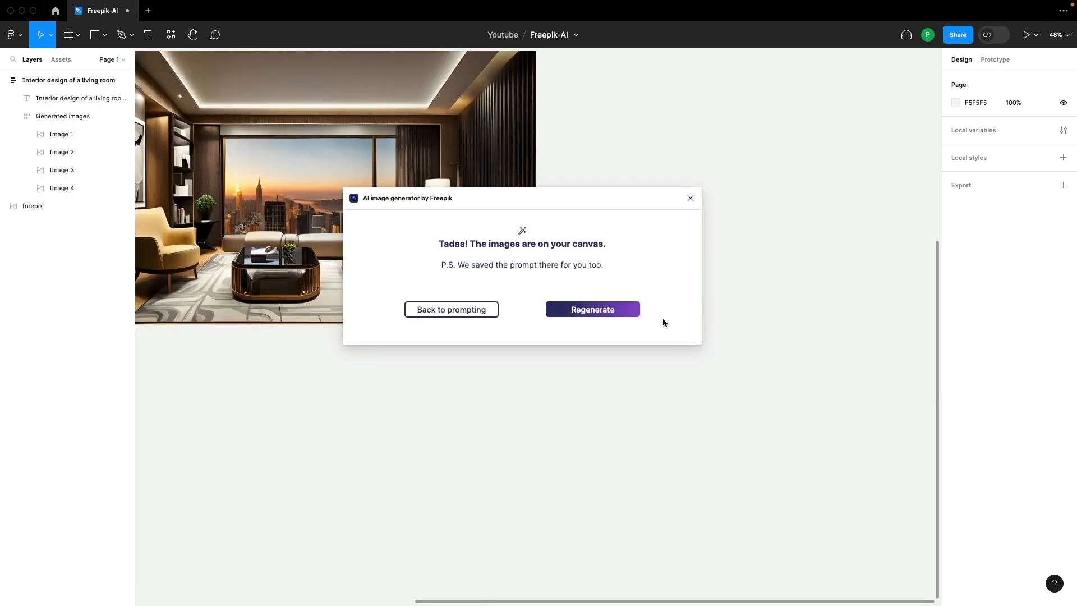
Move the generator window off the generated images and examine the four living room pictures.
scroll(284, 130, left, 6)
scroll(512, 214, up, 2)
drag(512, 210, 481, 493)
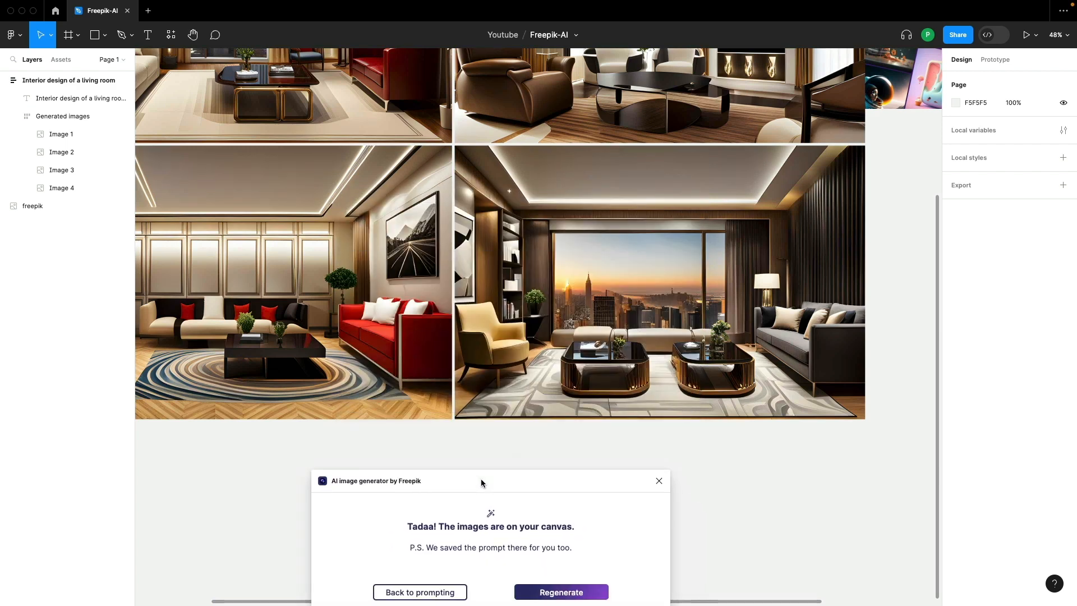
scroll(478, 232, up, 5)
scroll(478, 231, up, 2)
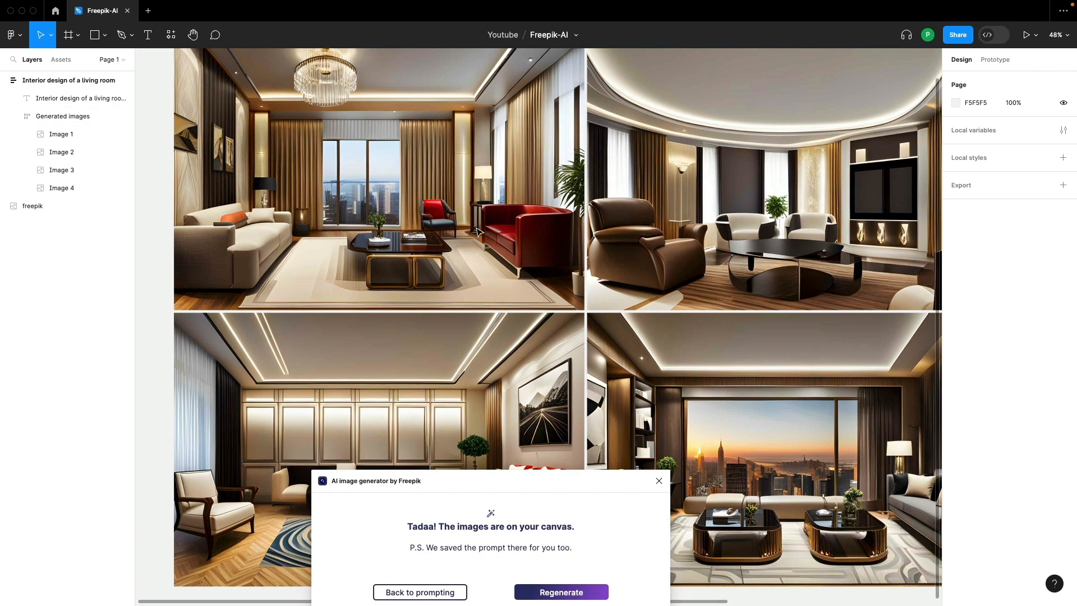
scroll(458, 216, right, 1)
Inspect the auto layout settings of the Generated images frame and the arrangement and spacing of its living room images.
click(459, 216)
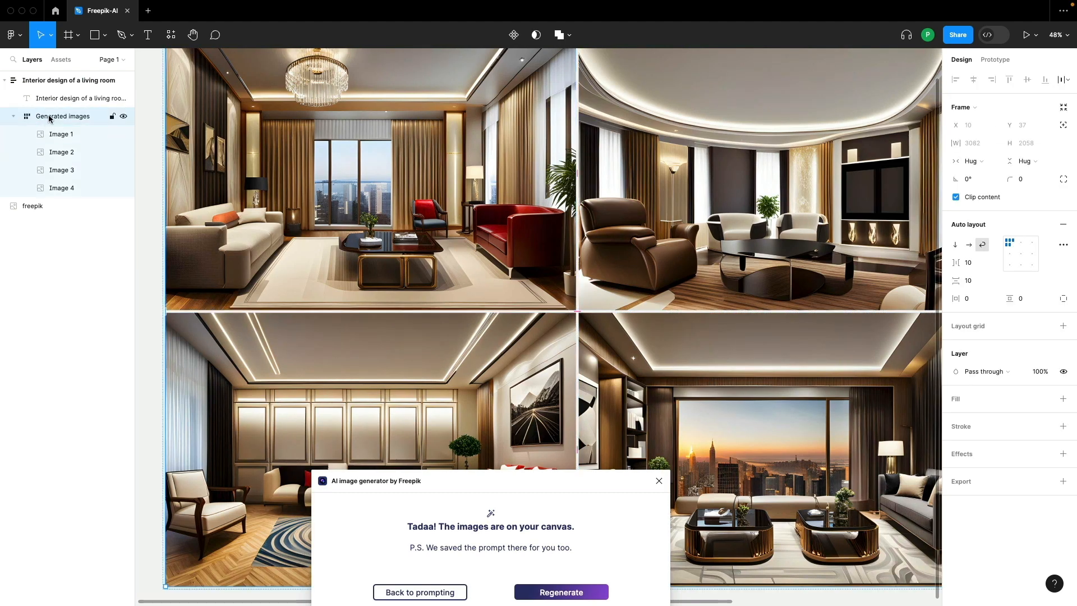
click(980, 245)
scroll(575, 236, up, 2)
scroll(576, 237, up, 1)
mouse_move(575, 228)
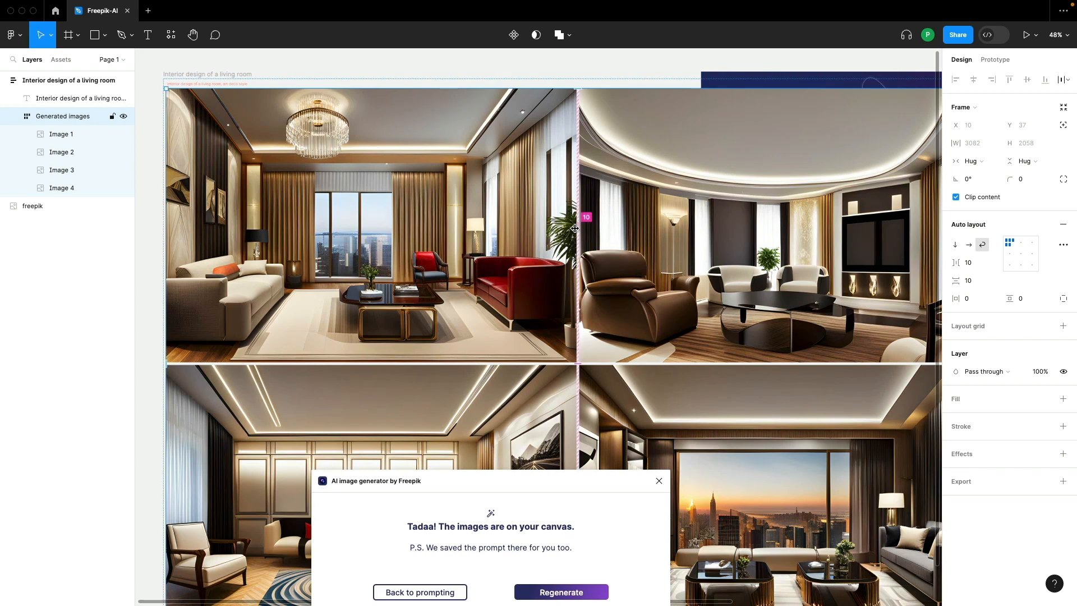
scroll(576, 230, down, 5)
scroll(577, 230, right, 1)
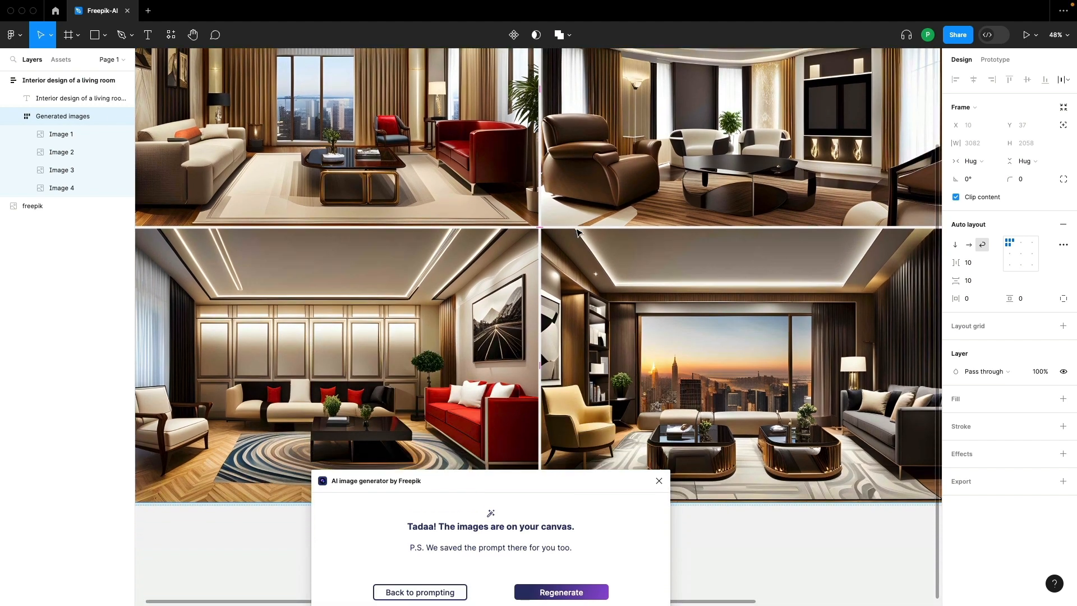
scroll(578, 231, up, 3)
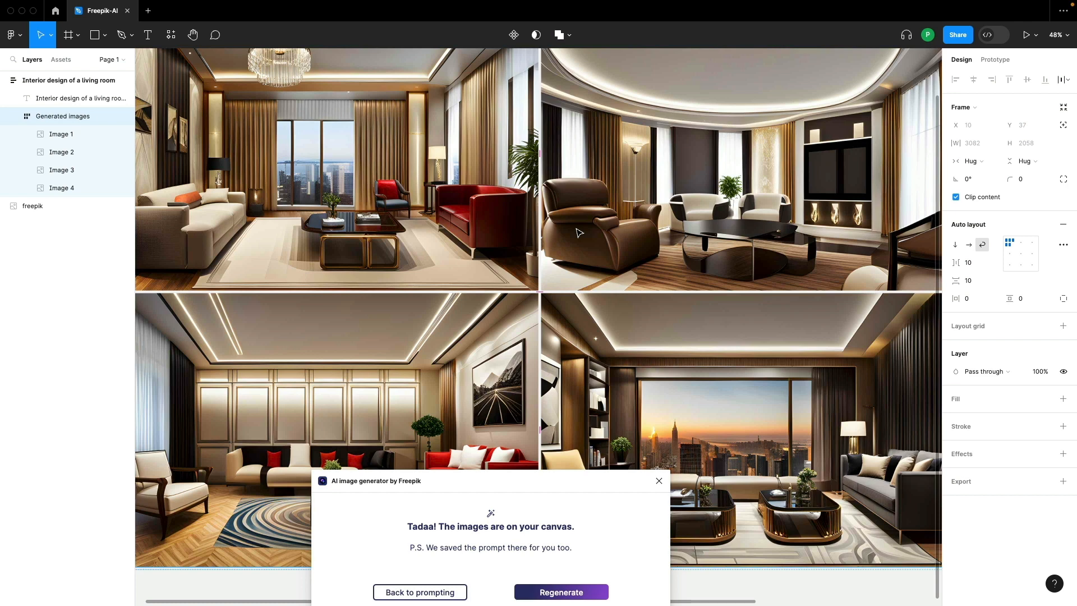
scroll(579, 231, up, 2)
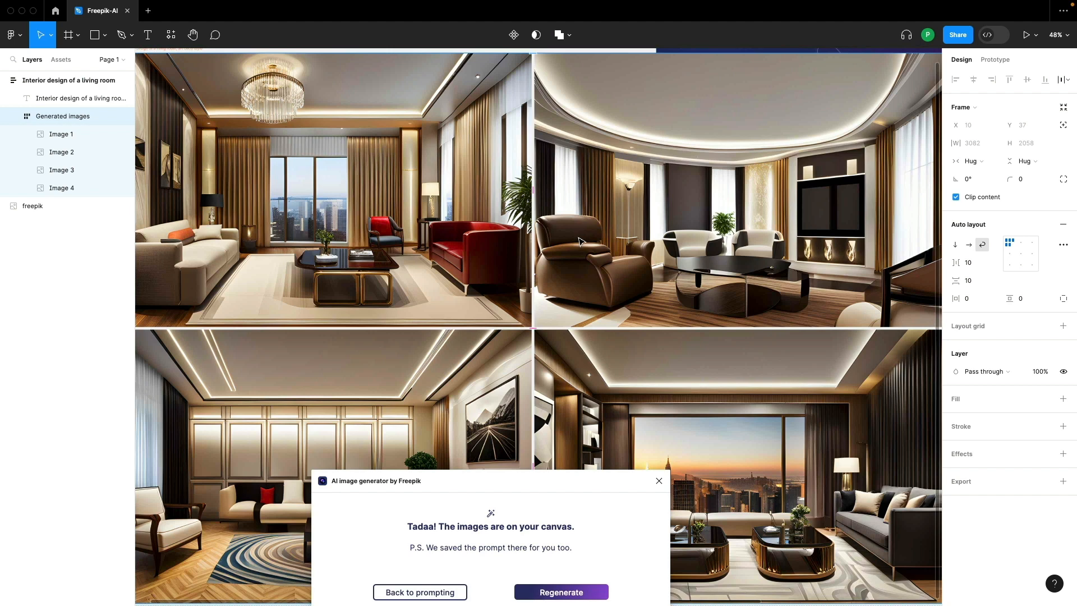
Place the living room frame clear of the freepik banner image and delete the banner.
drag(534, 482, 594, 93)
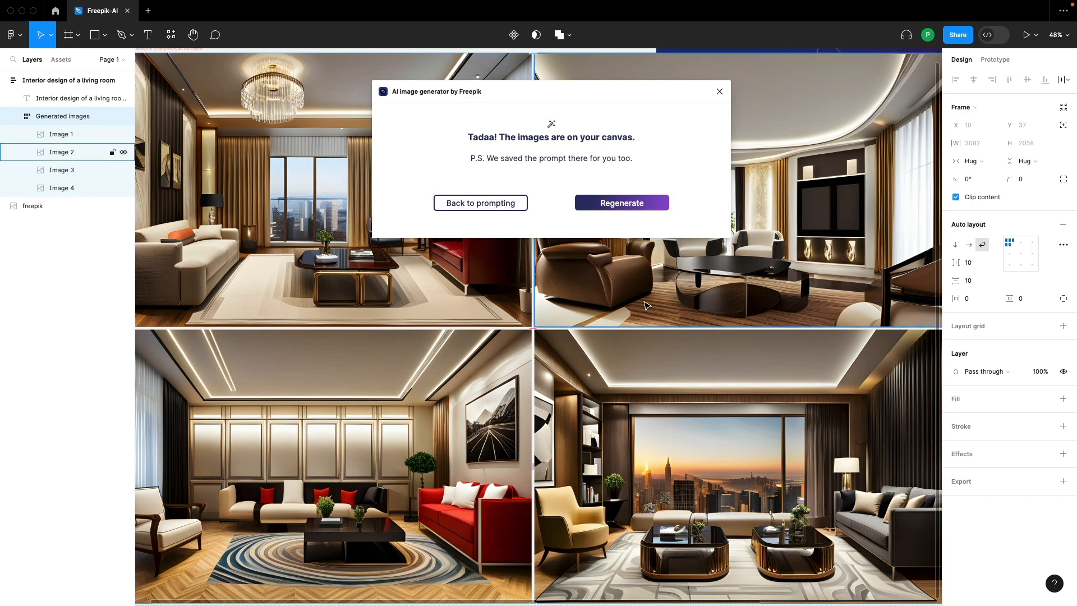
scroll(634, 298, down, 5)
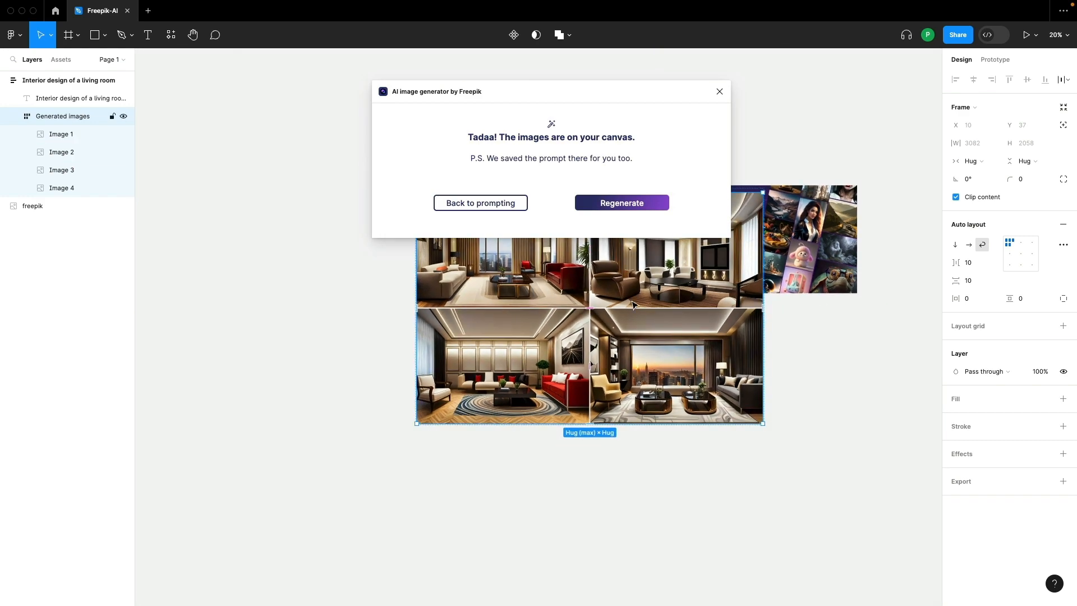
scroll(631, 304, right, 3)
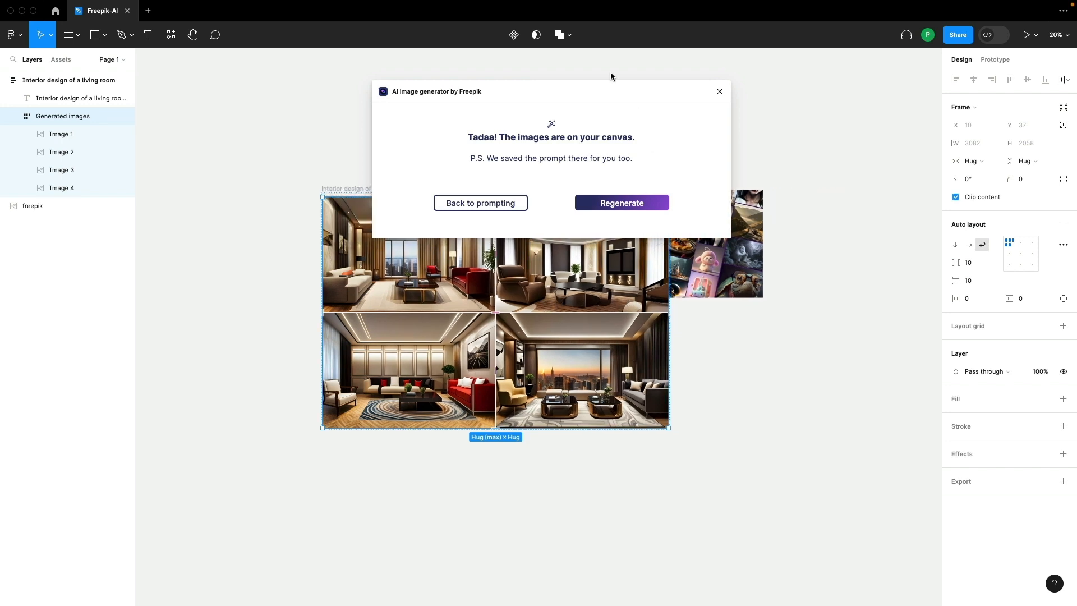
drag(577, 89, 731, 380)
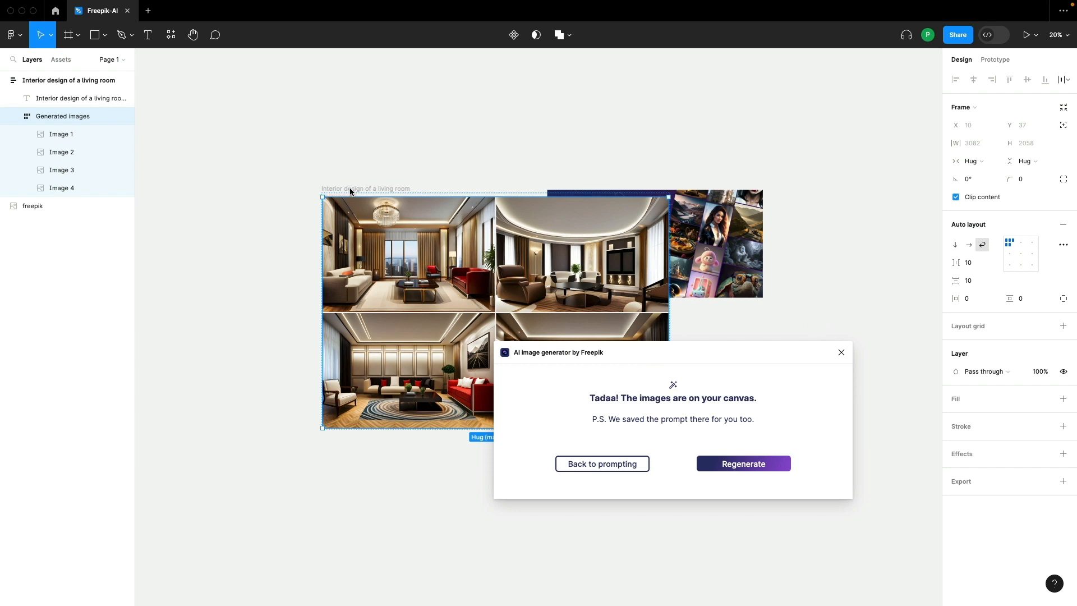
drag(359, 191, 192, 178)
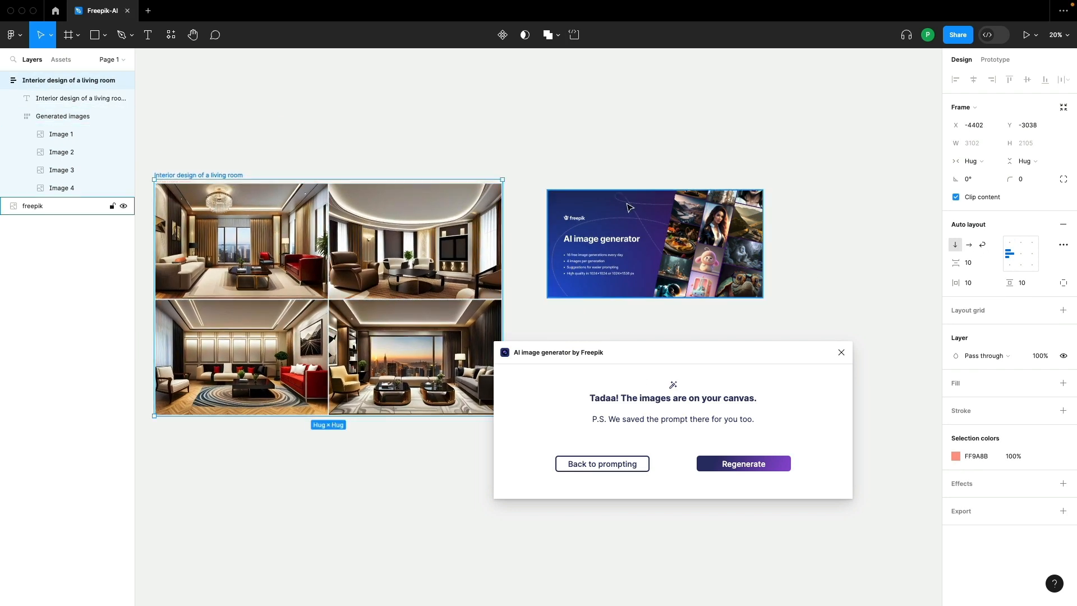
click(628, 208)
key(Delete)
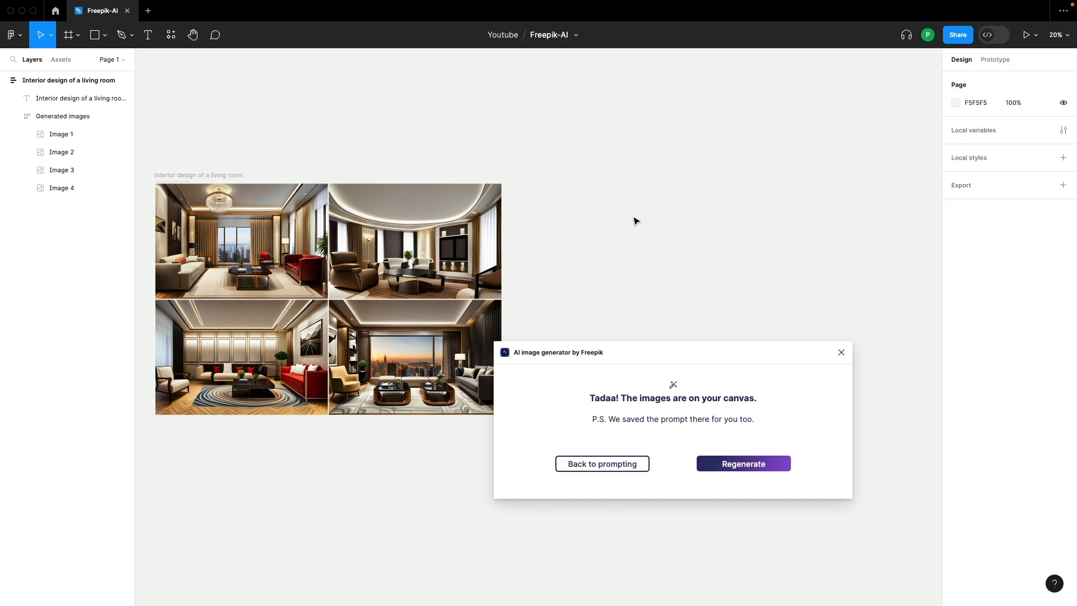
Generate images from a new prompt: flat illustration, teacher explaining the concept of the web page, dashboard, light navy and pink pastel, data chart, soft lines, white background, gradient.
drag(641, 348, 625, 223)
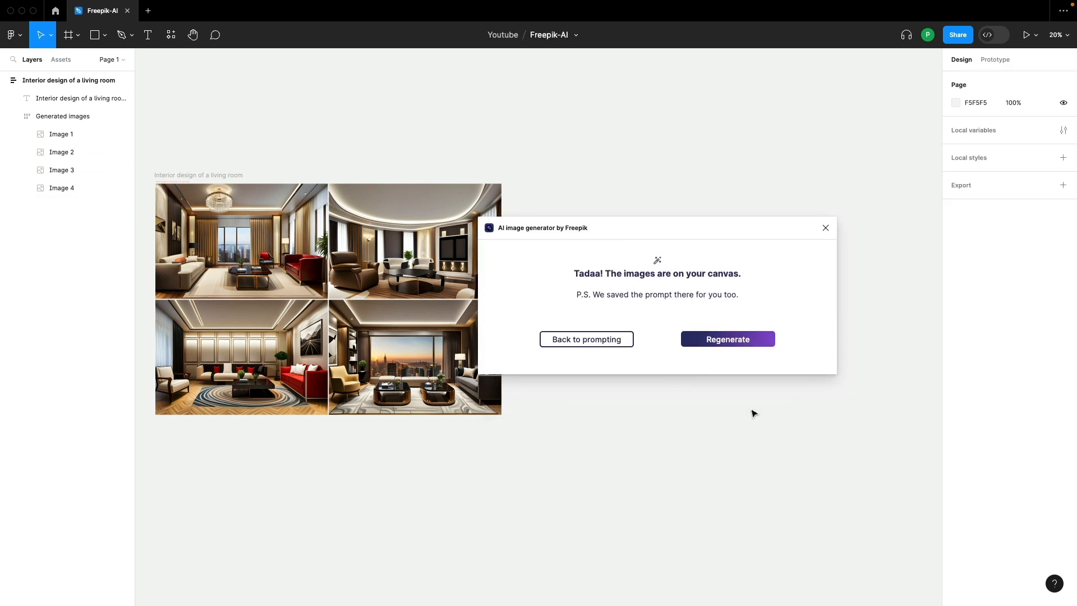
click(583, 347)
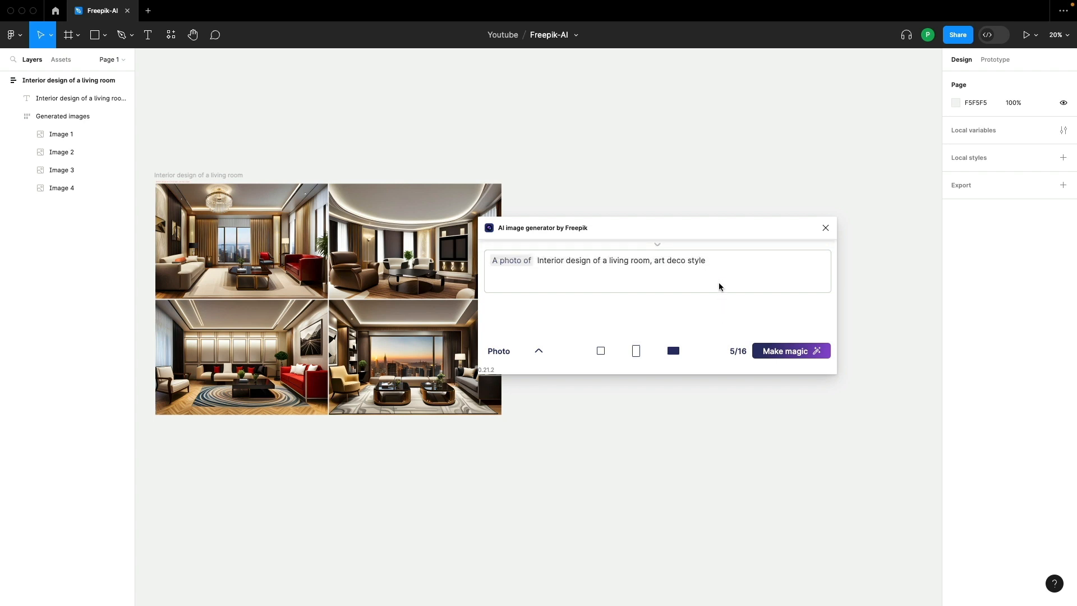
drag(708, 261, 538, 263)
text(Flat illustration, Teacher explaining the concept of the web page, Dashboard, in the style of light navy and pink pastel, pastel palette, data chart, soft lines and shapes, dotted, white background, gradient)
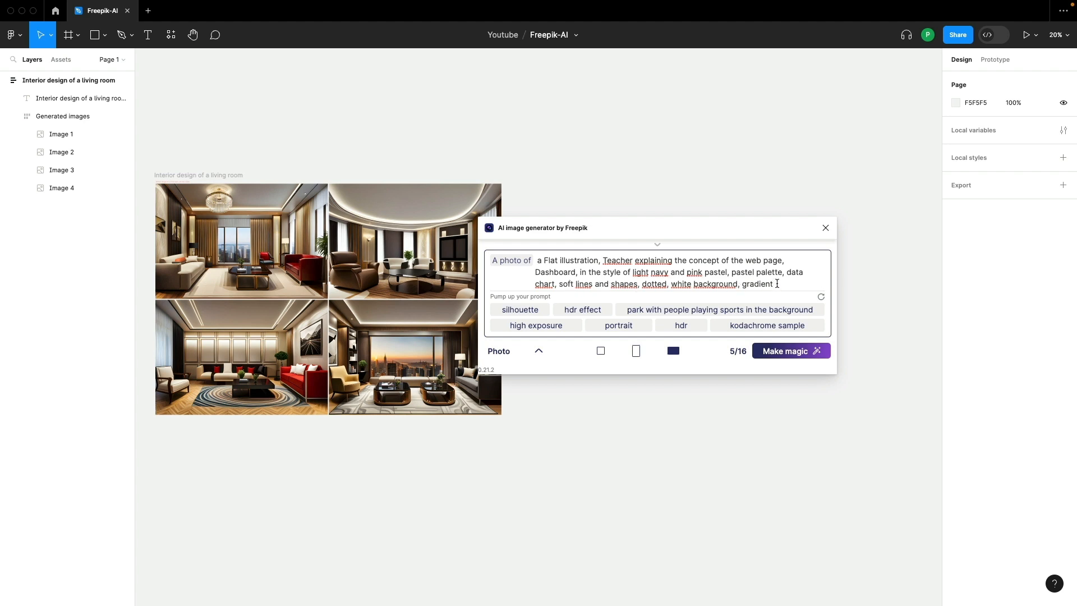
click(798, 353)
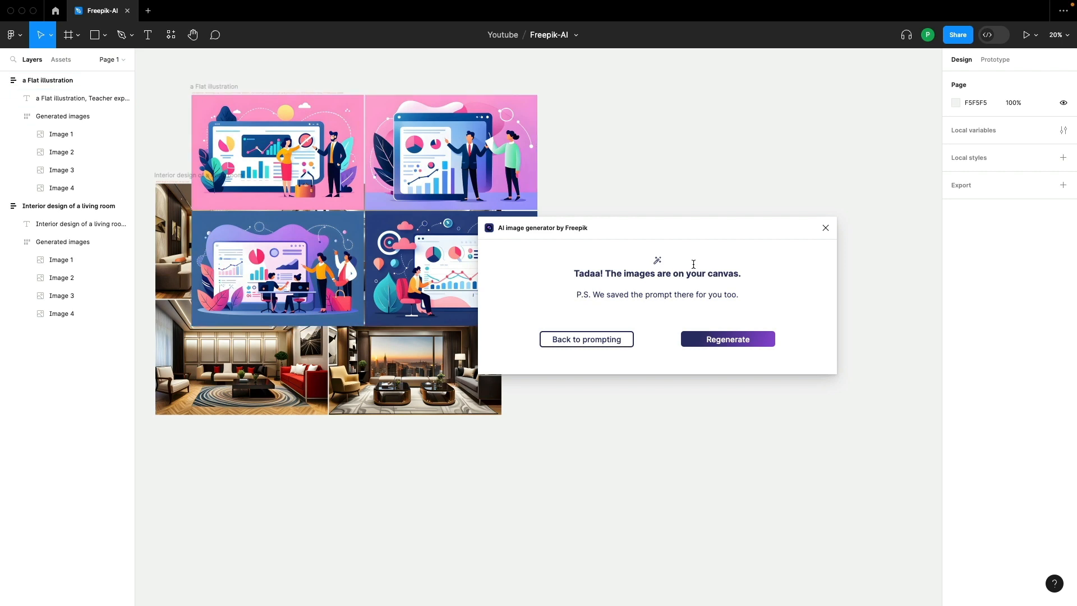
Place the flat illustration frame beside the living room frame so the two no longer overlap.
drag(670, 221, 415, 439)
drag(206, 86, 536, 177)
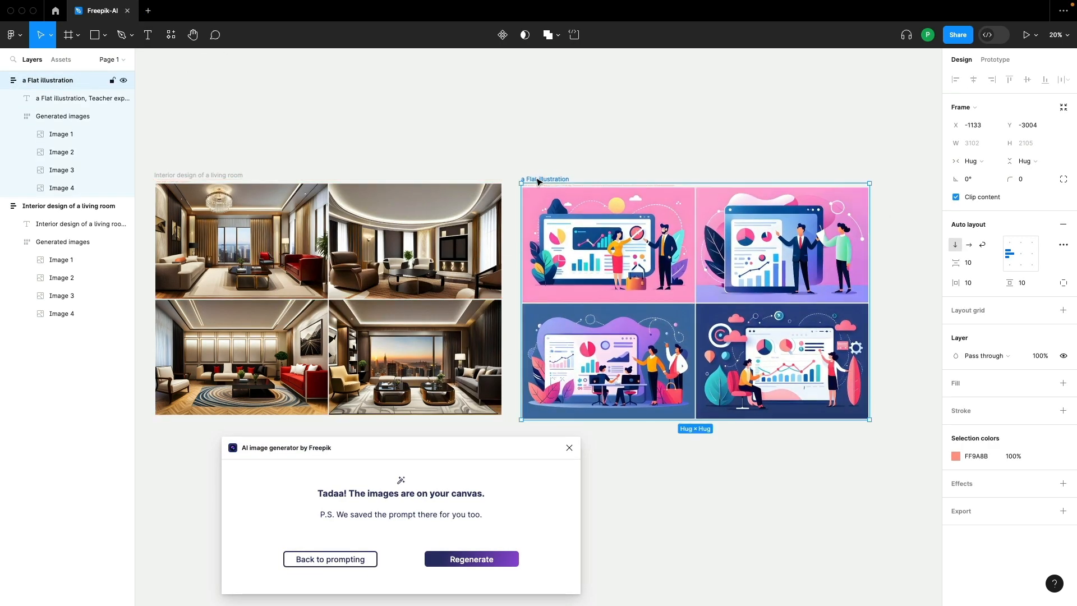
Examine the four generated flat illustrations up close and as a whole set.
ctrl+scroll(635, 271, up, 5)
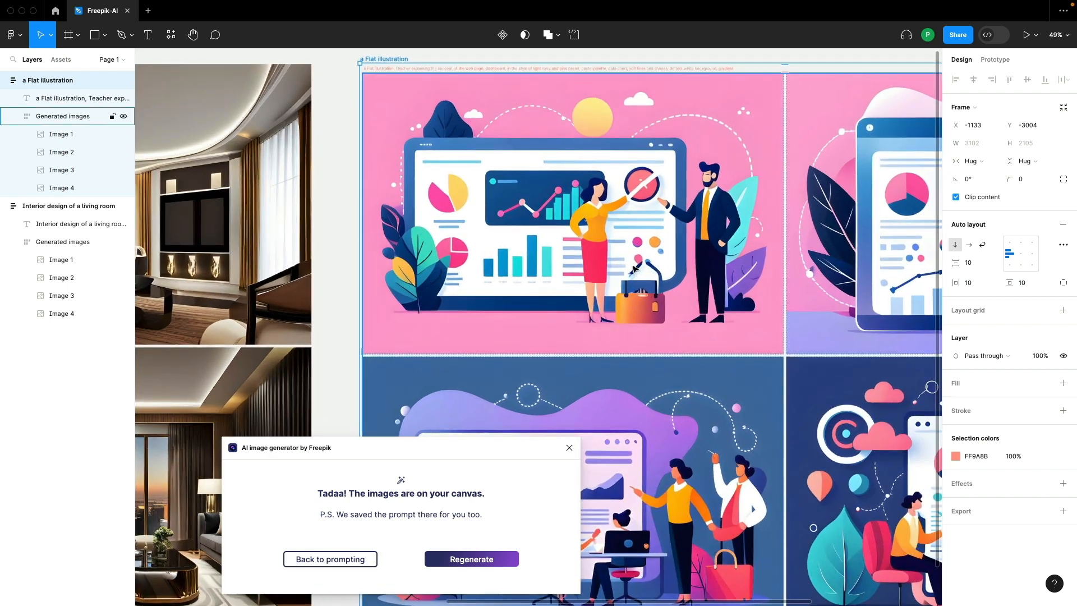
ctrl+scroll(635, 272, up, 1)
scroll(636, 270, right, 4)
scroll(636, 270, down, 3)
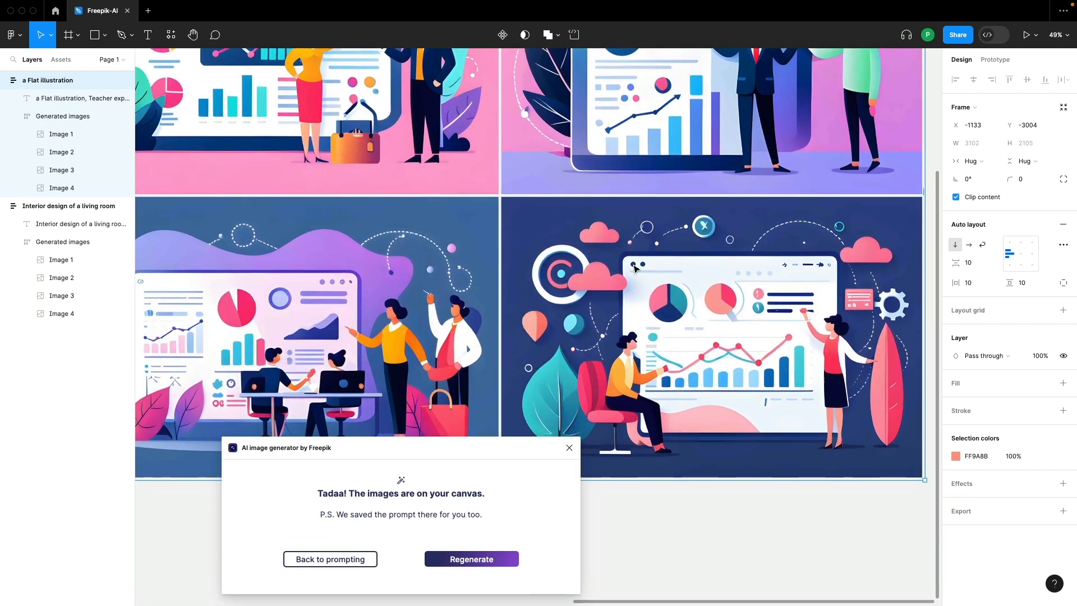
scroll(635, 270, left, 5)
scroll(635, 270, down, 2)
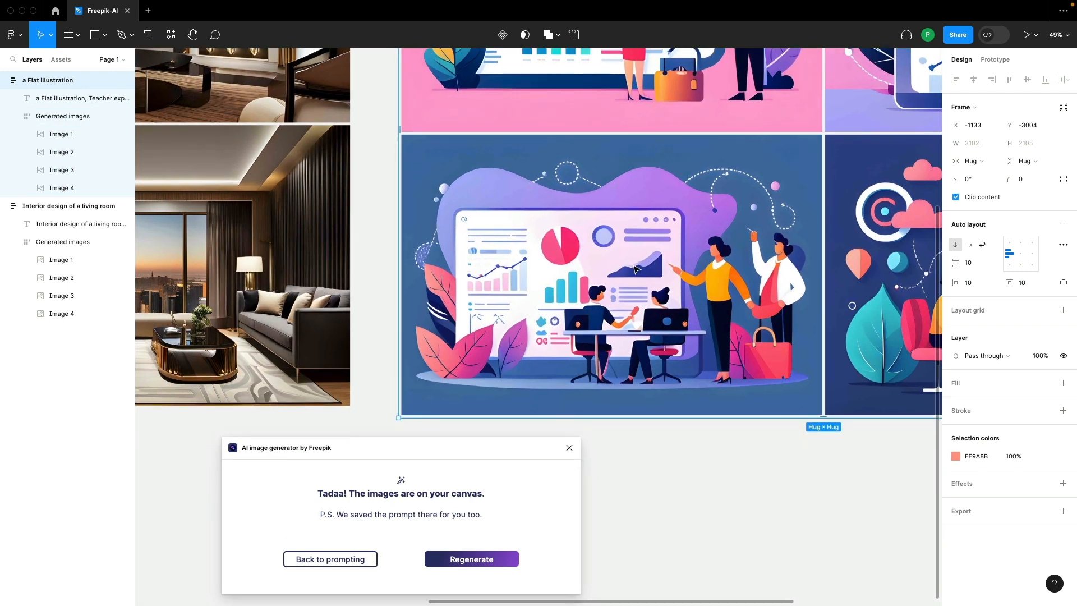
scroll(635, 270, right, 2)
scroll(636, 271, right, 4)
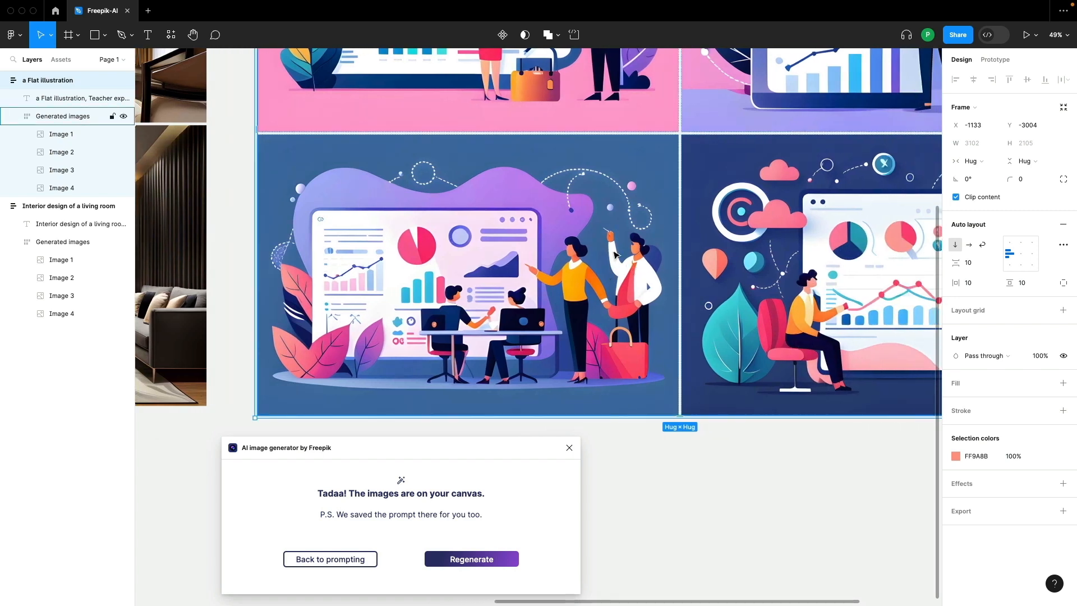
scroll(615, 259, down, 3)
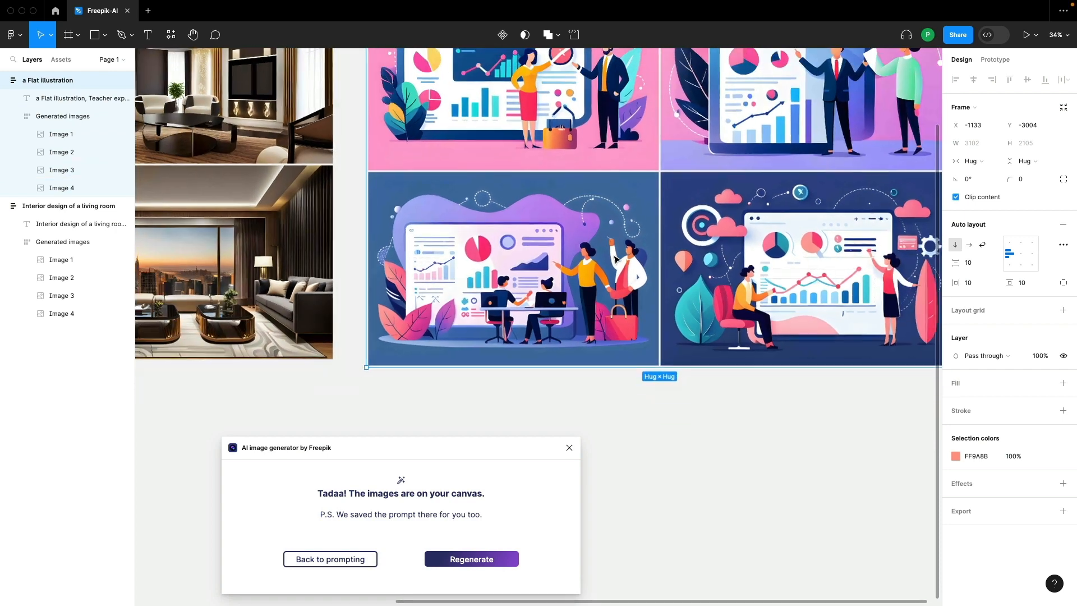
scroll(616, 259, up, 5)
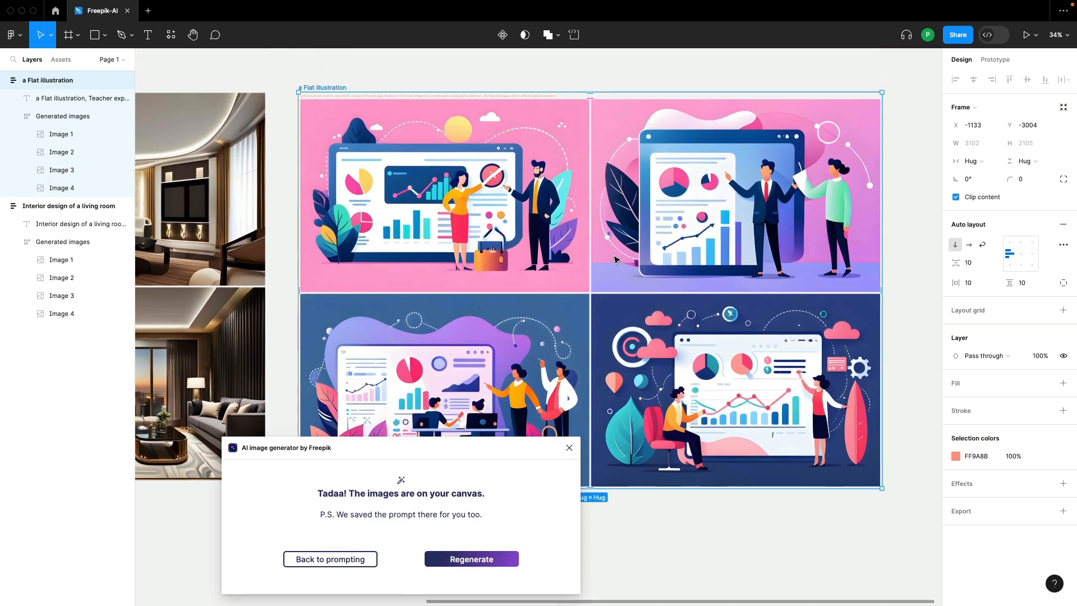
scroll(615, 259, left, 1)
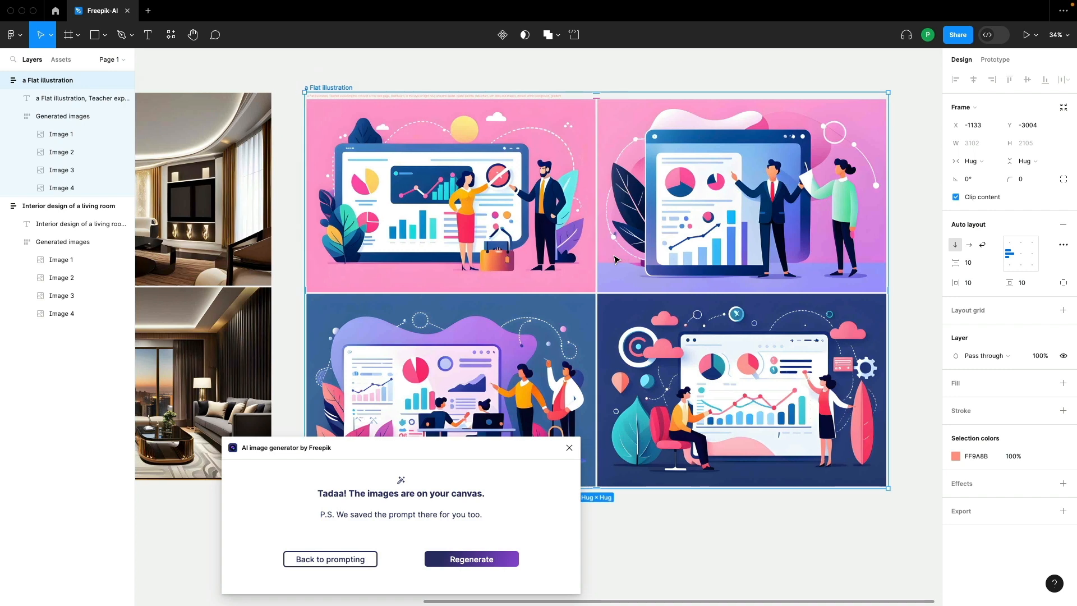
scroll(615, 259, down, 2)
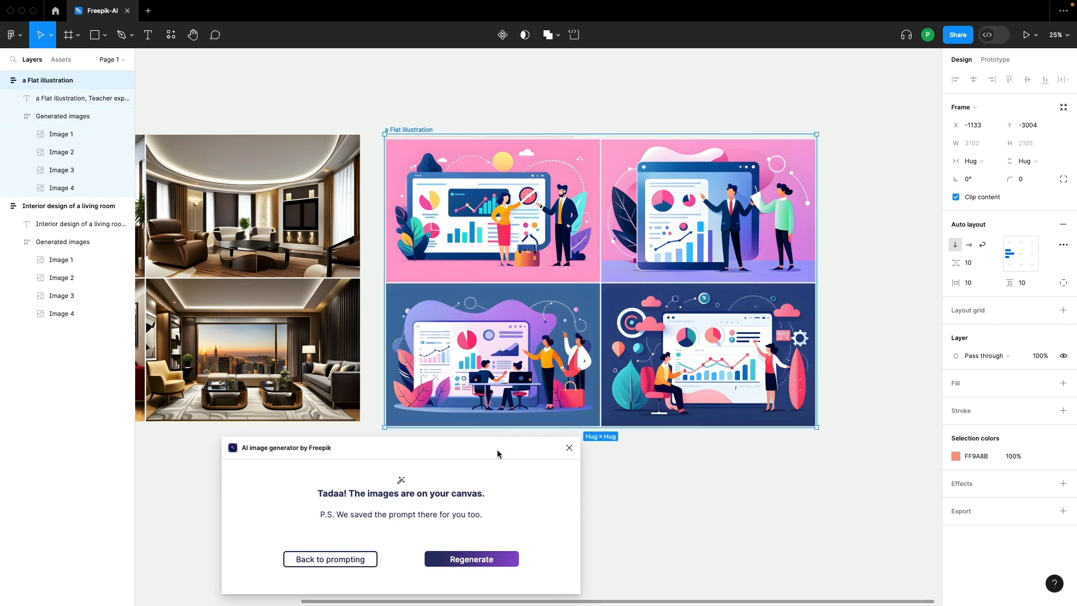
Generate images from the prompt "Product photography, perfume bottle, lying on the water surface, with flowers, stone on sparkling water, natural, uhd image, reflections and mirroring, photorealistic".
drag(496, 453, 483, 148)
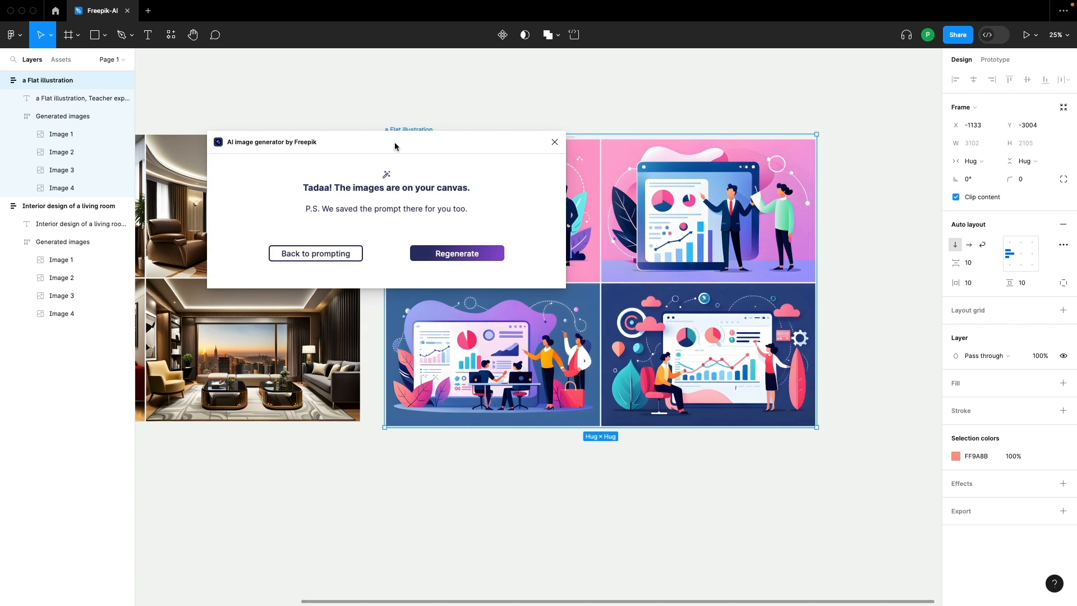
click(317, 253)
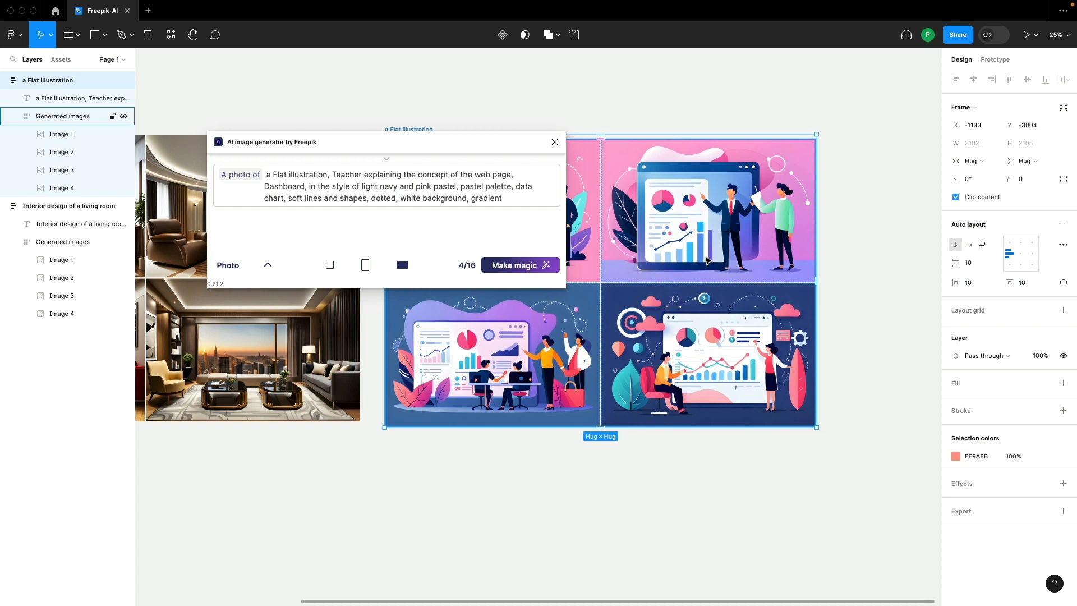
drag(503, 198, 266, 177)
text(Product photography, perfume bottle, lying on the water surface, with flowers, stone on sparkling water, natural, uhd image, reflections and mirroring, photorealistic)
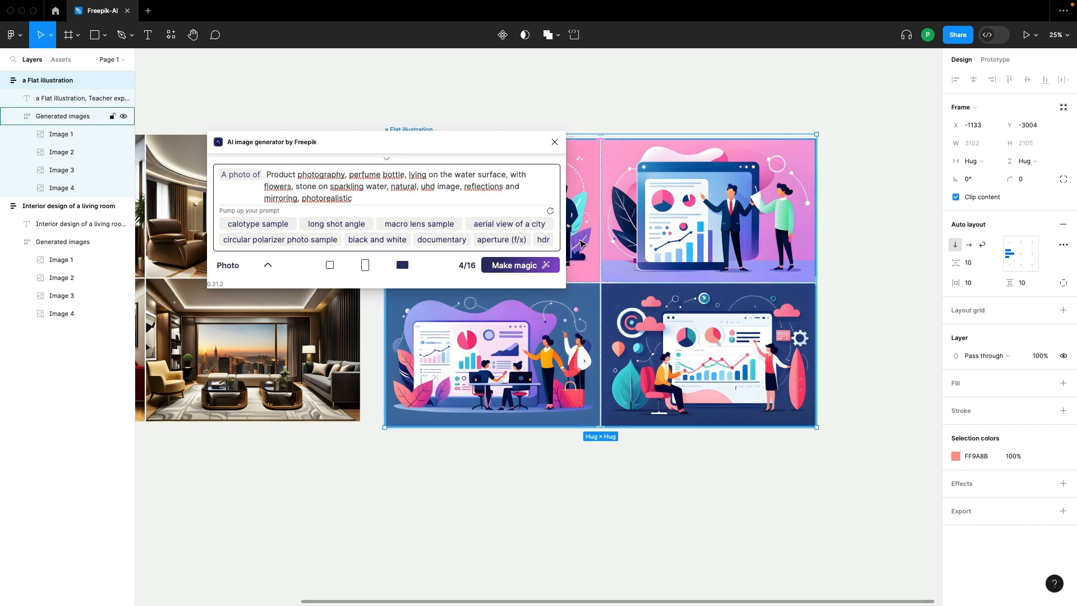
click(515, 266)
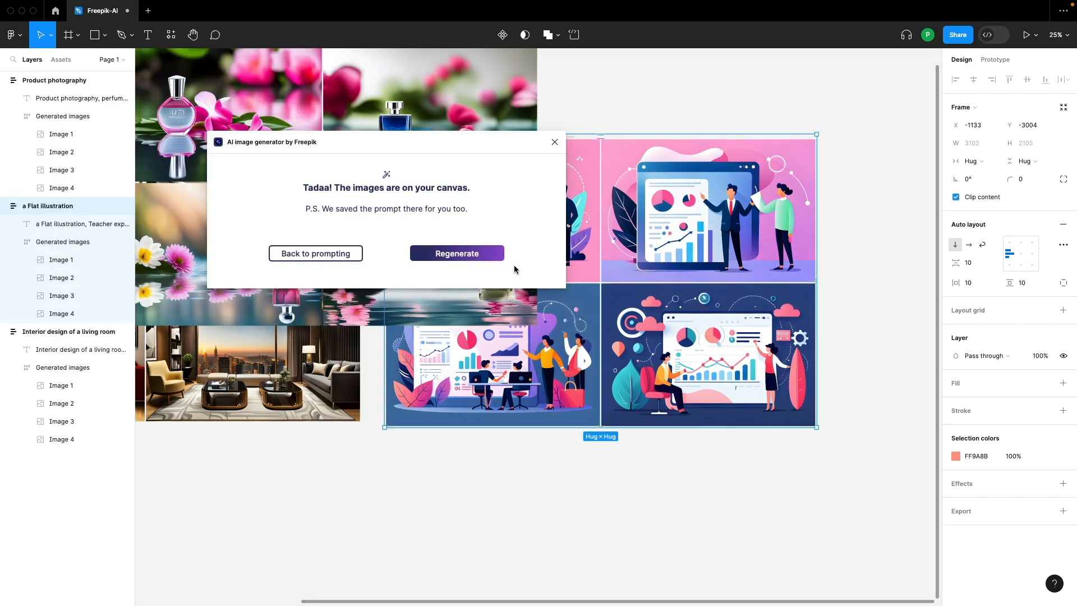
Clear the plugin window out of the way and place the Product photography frame directly below the flat illustration frame at X -1133, Y -663.
drag(388, 147, 324, 431)
scroll(251, 183, up, 5)
scroll(251, 182, left, 3)
drag(251, 182, 510, 249)
scroll(547, 286, down, 6)
scroll(451, 261, down, 1)
scroll(450, 261, right, 1)
scroll(450, 261, down, 3)
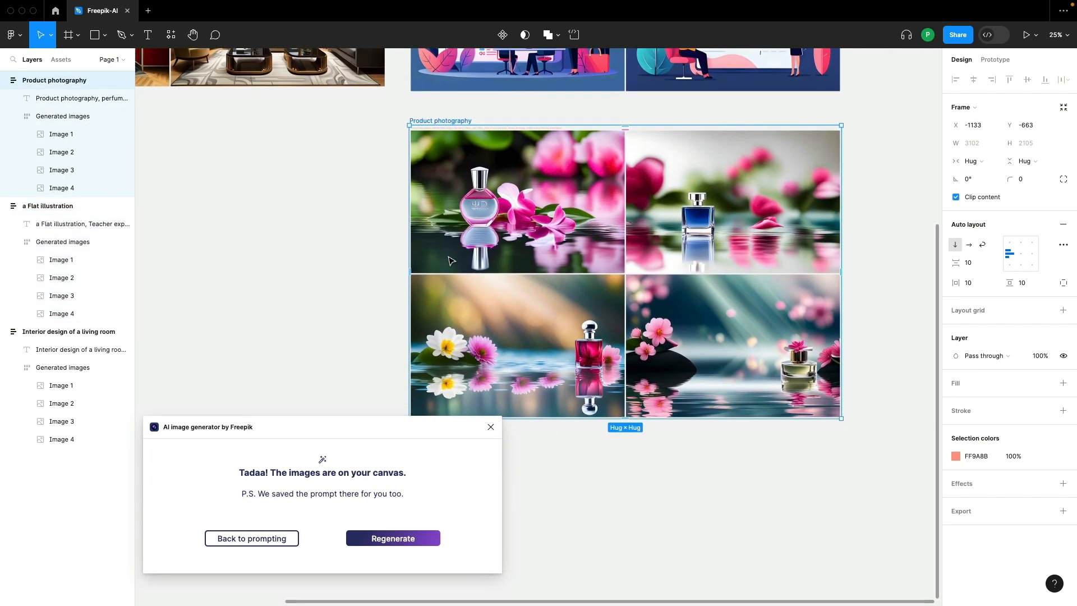
Examine the four generated perfume bottle images up close, comparing flowers, bottles and water reflections, and view them alongside the other sets.
scroll(738, 364, up, 5)
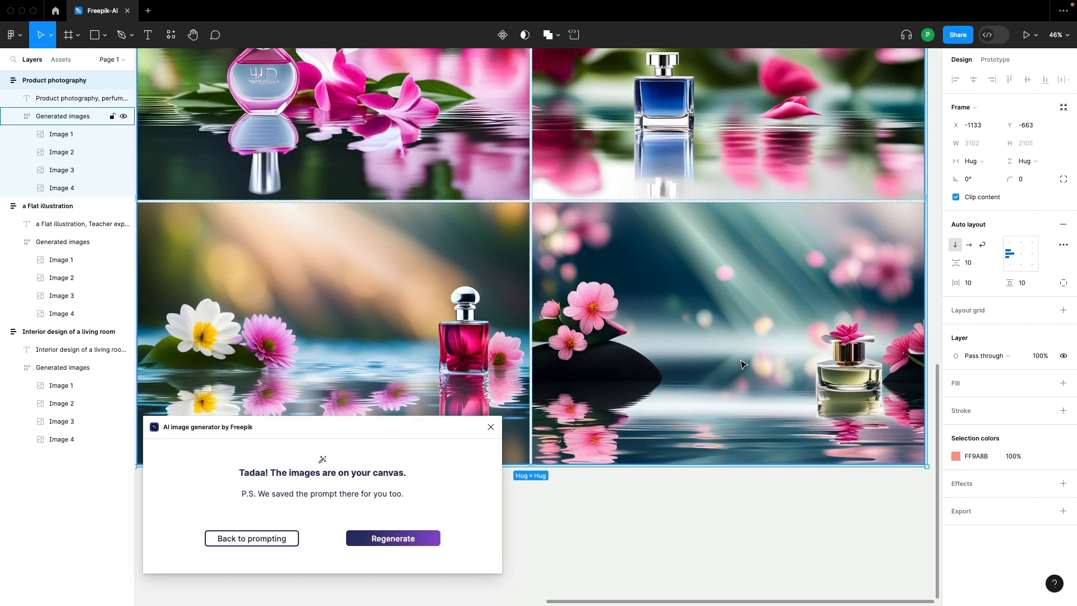
scroll(740, 365, left, 3)
scroll(741, 365, up, 5)
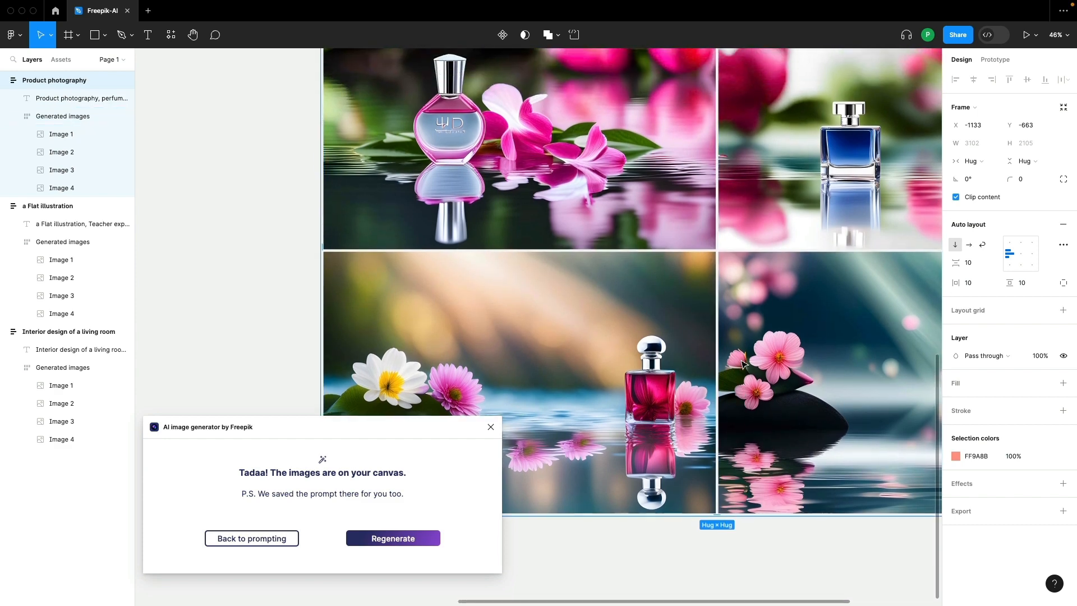
scroll(742, 364, right, 3)
scroll(742, 364, right, 4)
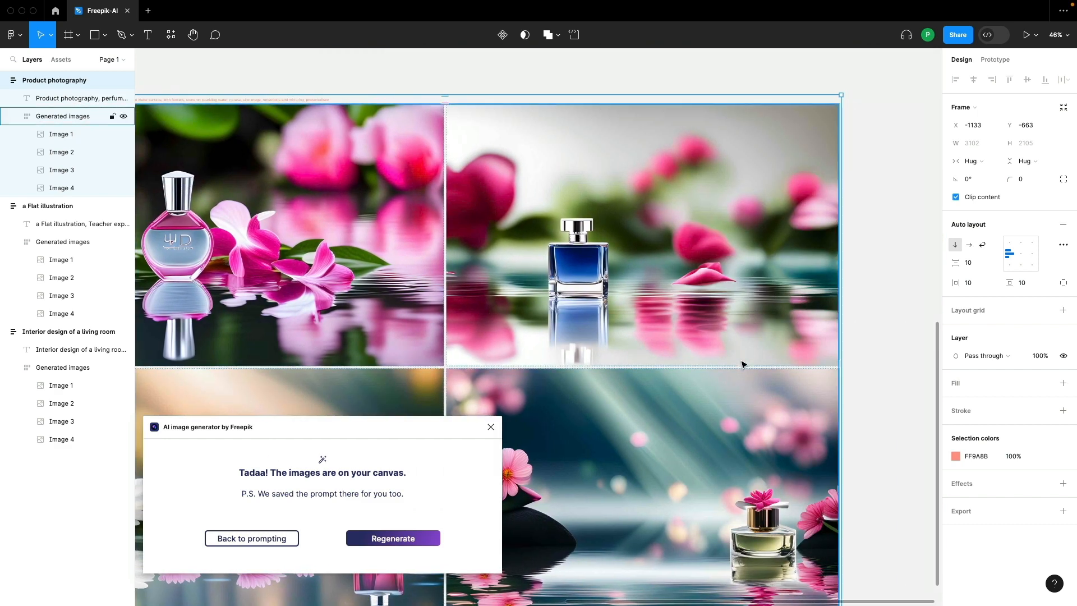
scroll(742, 365, left, 2)
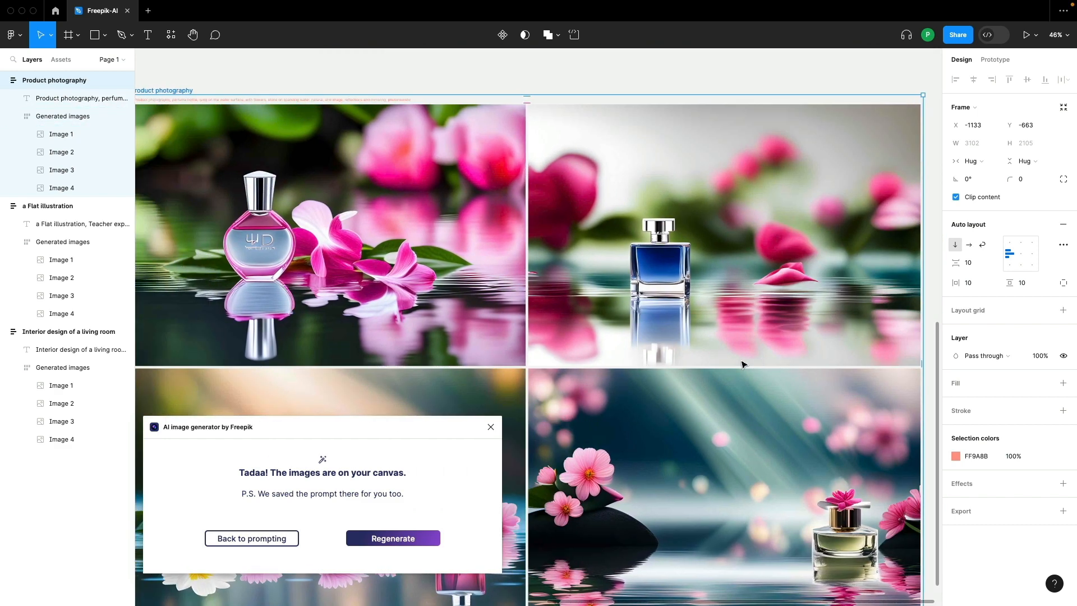
scroll(742, 365, left, 1)
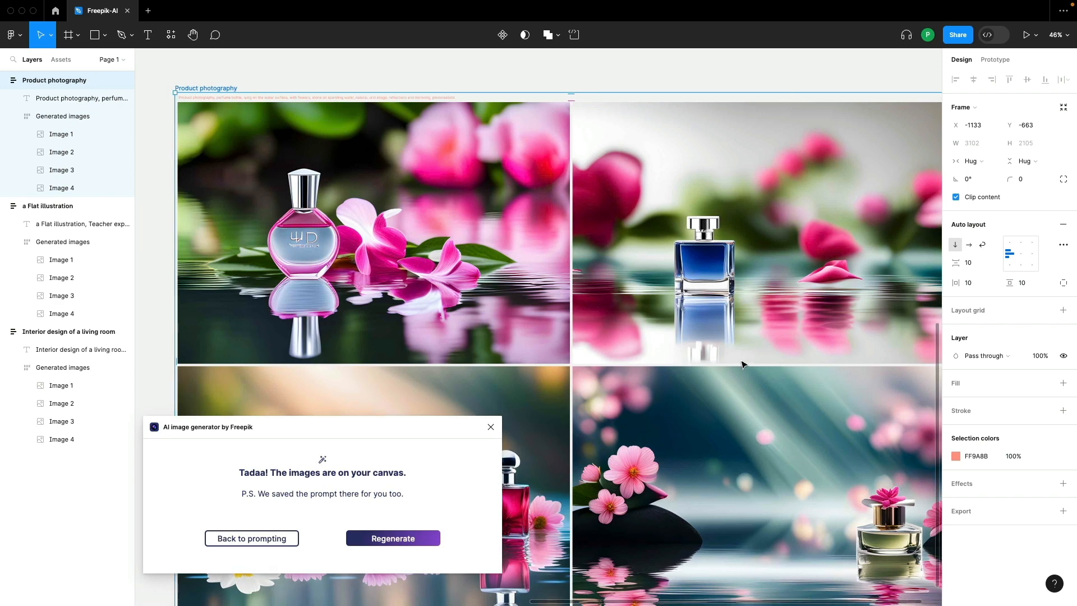
scroll(741, 365, down, 1)
scroll(741, 364, down, 1)
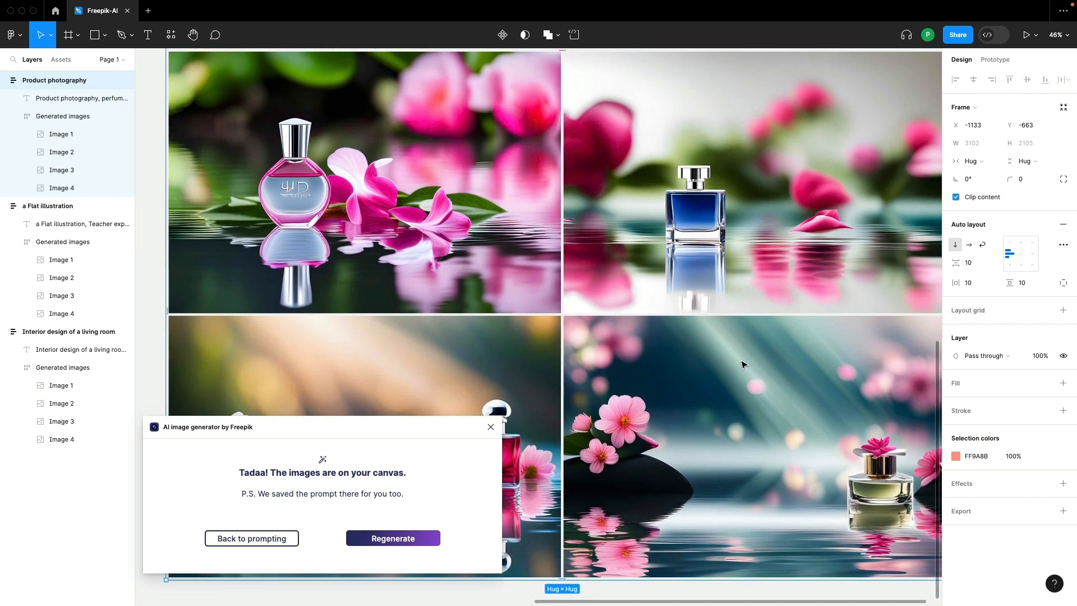
scroll(741, 364, right, 3)
scroll(741, 365, left, 3)
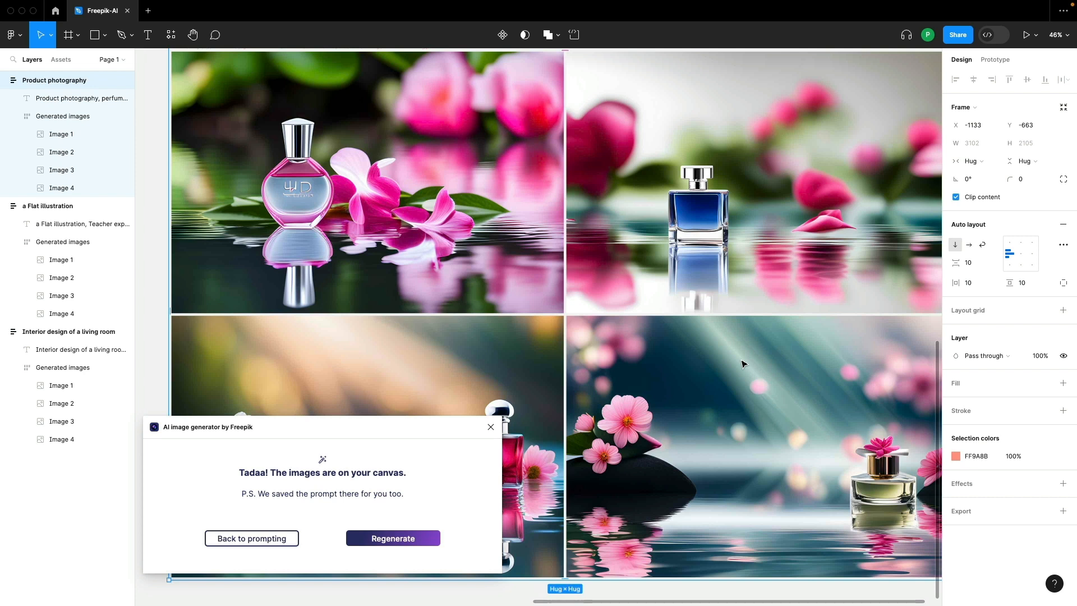
scroll(741, 364, right, 2)
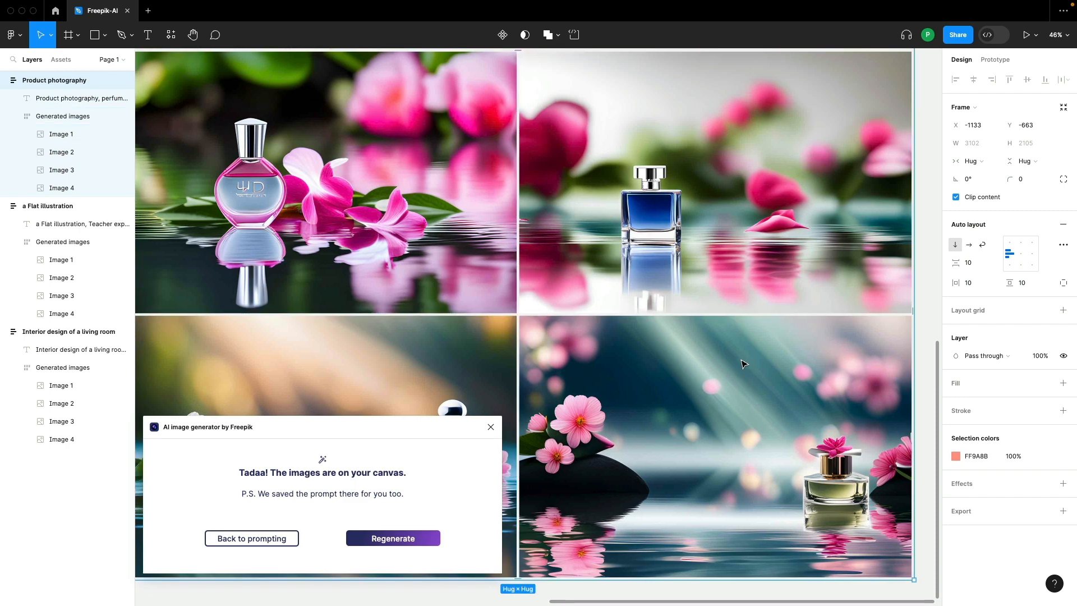
scroll(742, 364, left, 2)
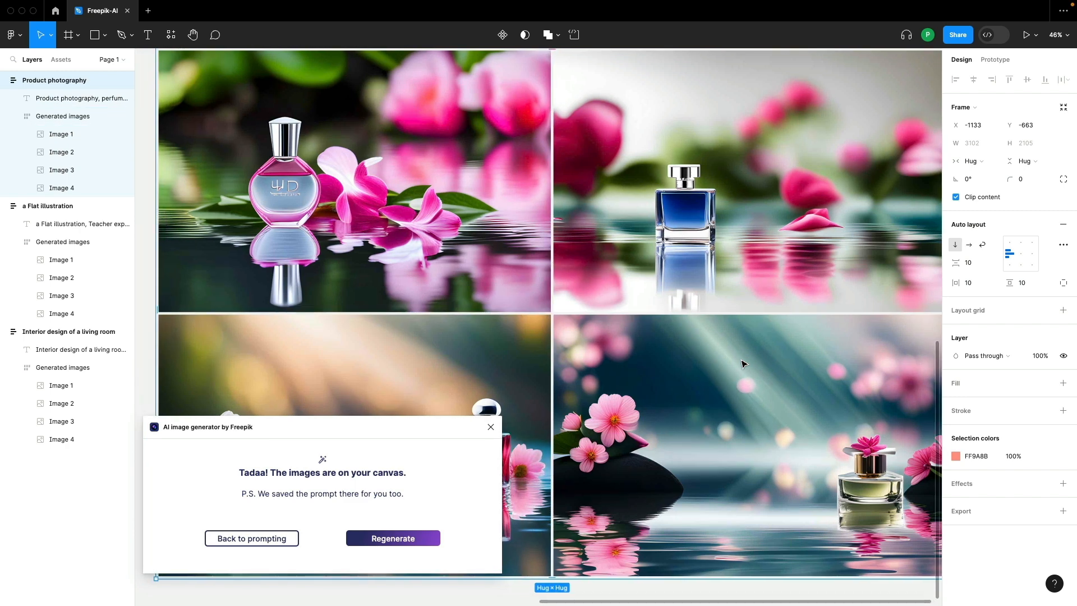
scroll(745, 360, down, 5)
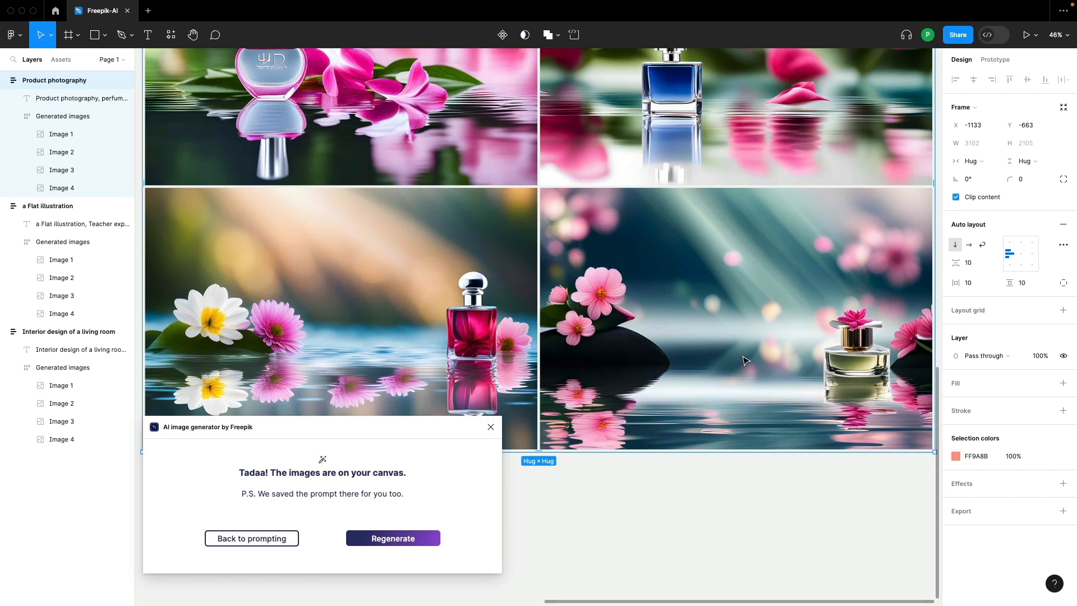
scroll(745, 359, down, 3)
scroll(745, 359, up, 3)
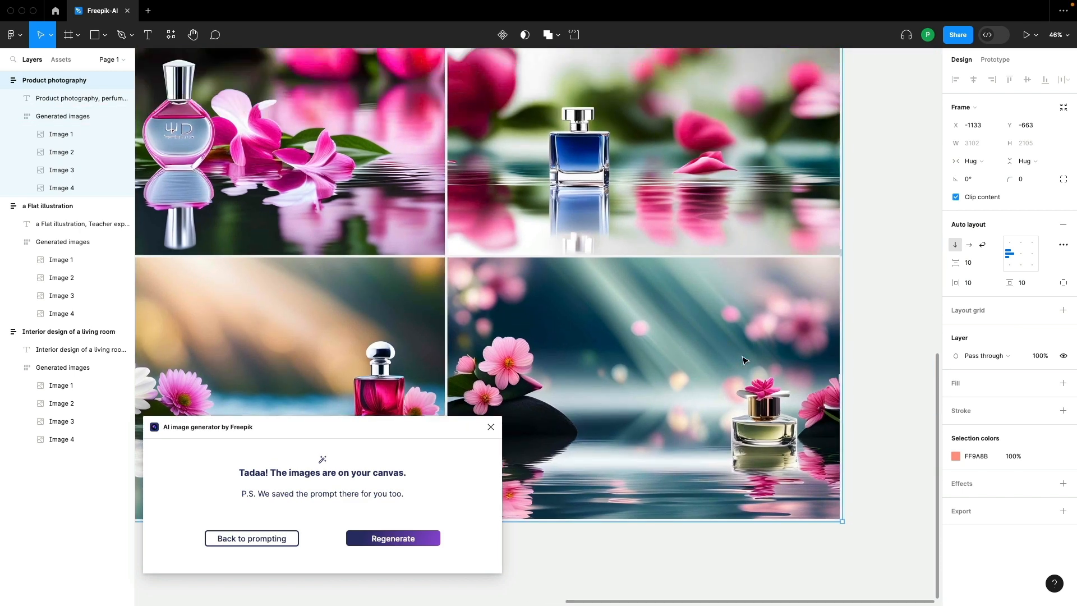
scroll(745, 359, left, 3)
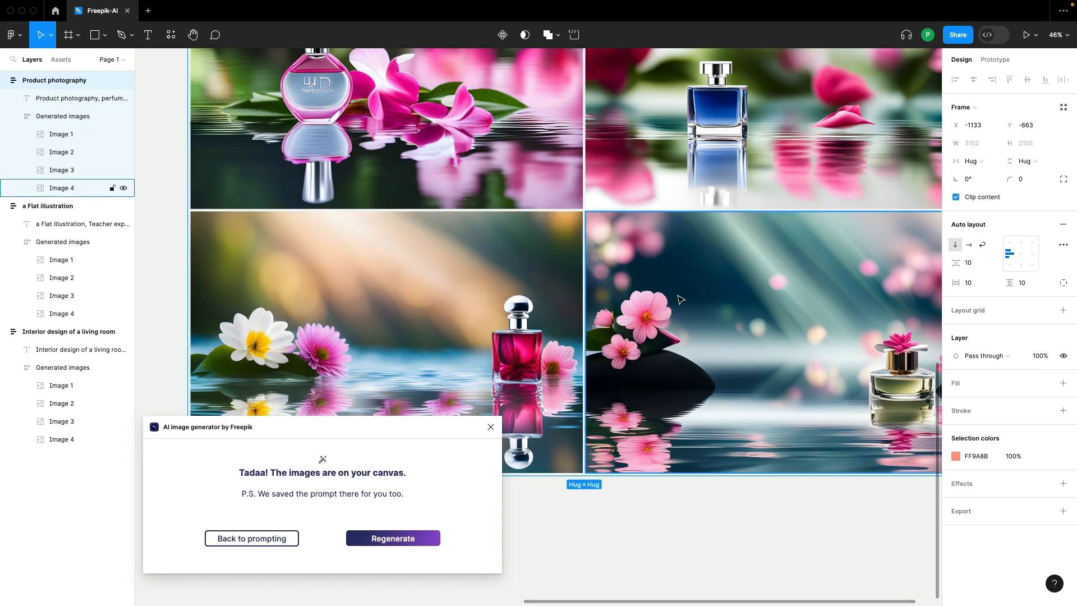
scroll(681, 295, down, 5)
scroll(665, 372, up, 3)
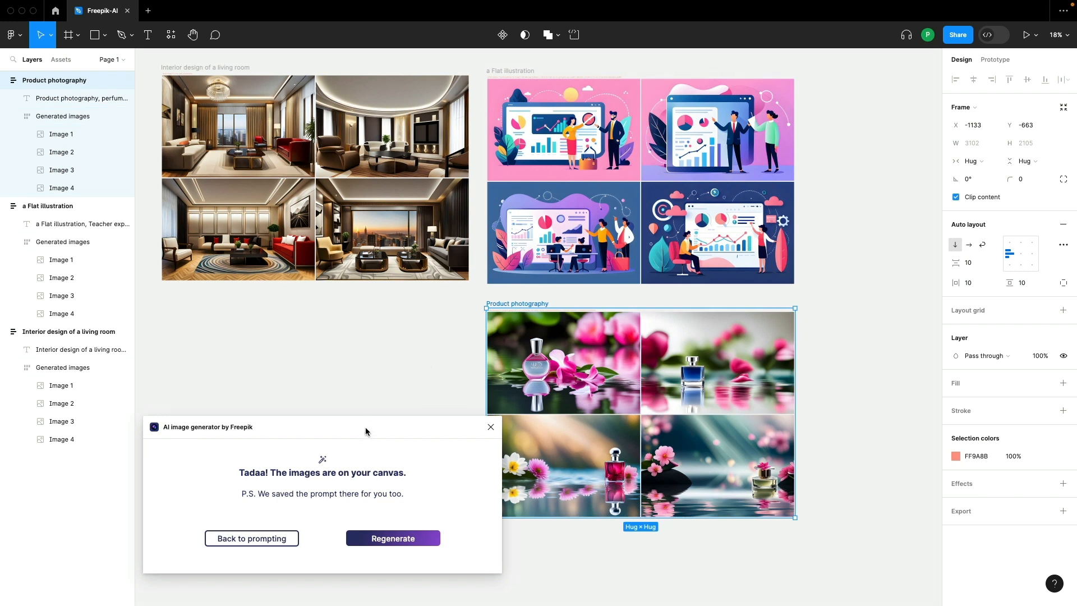
Generate portrait-format images in the Digital art style from the prompt "Travel poster of Paris, in the style of art deco-inspired, romantic scenery".
drag(314, 441, 371, 244)
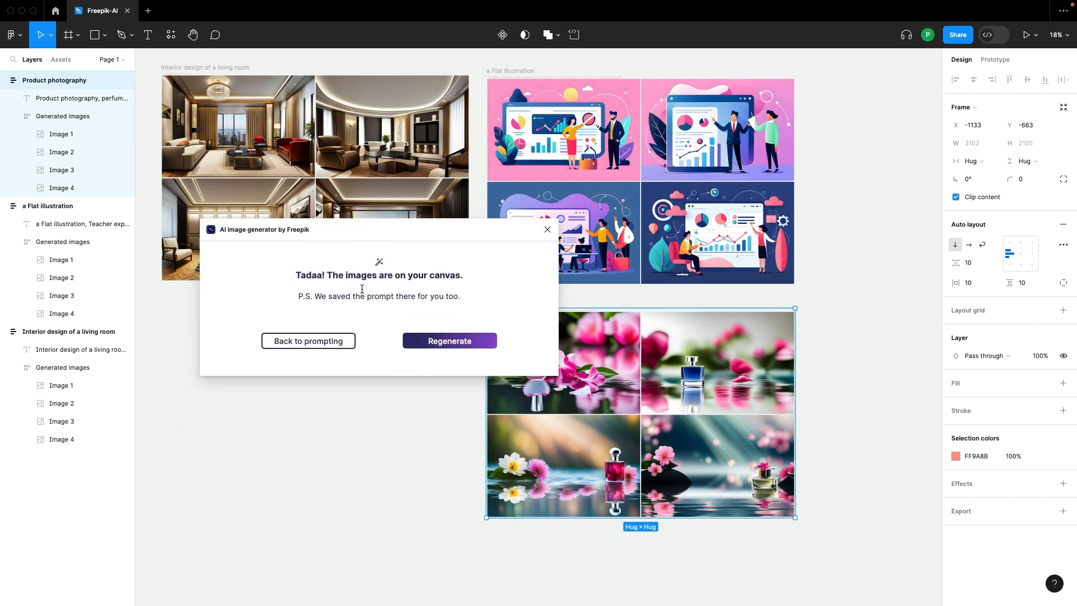
click(331, 343)
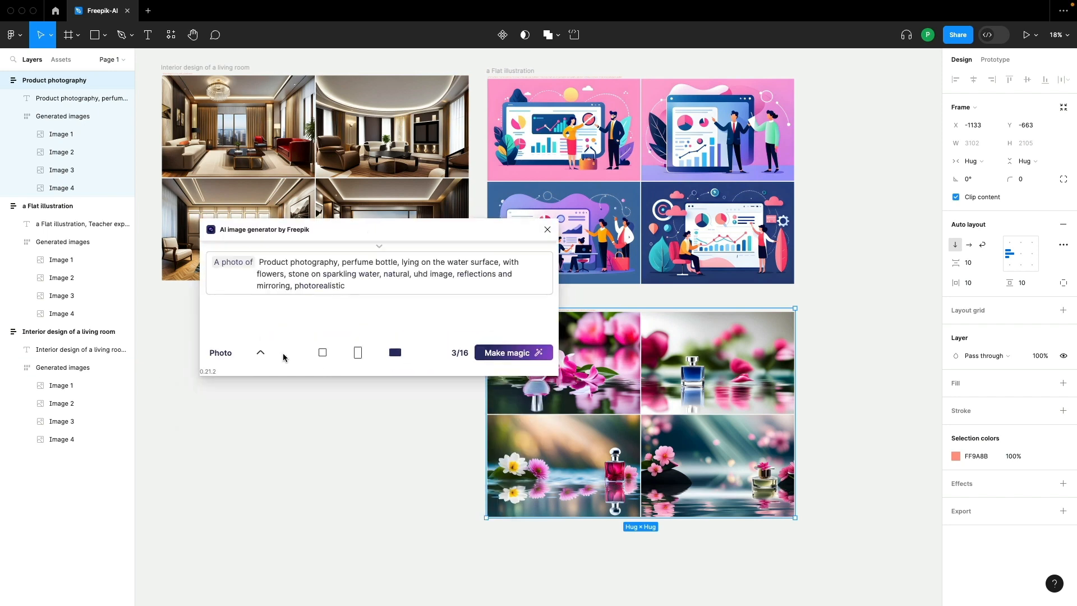
click(252, 356)
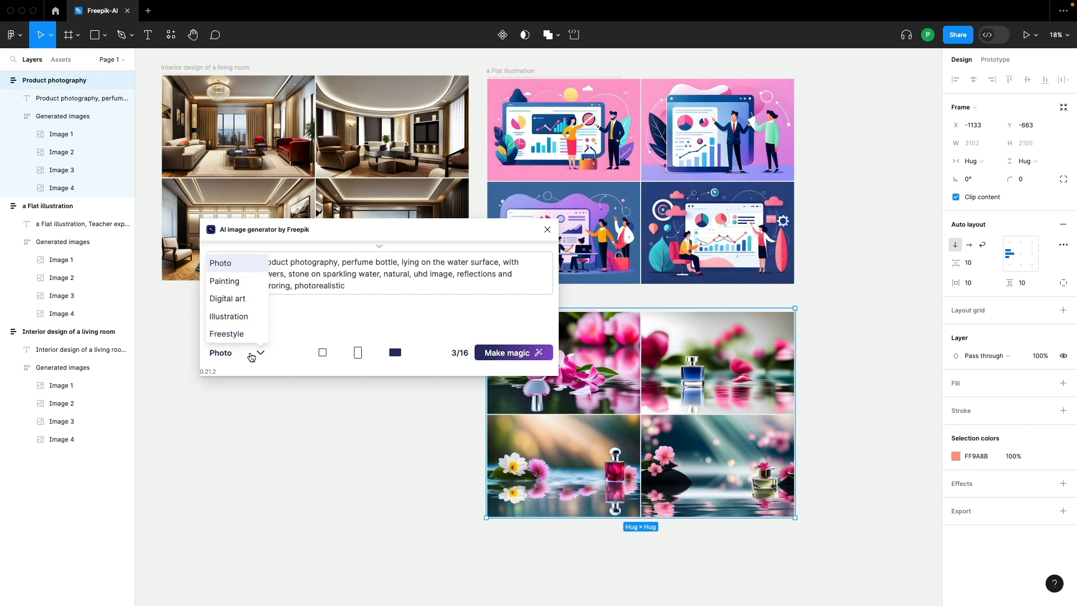
click(245, 299)
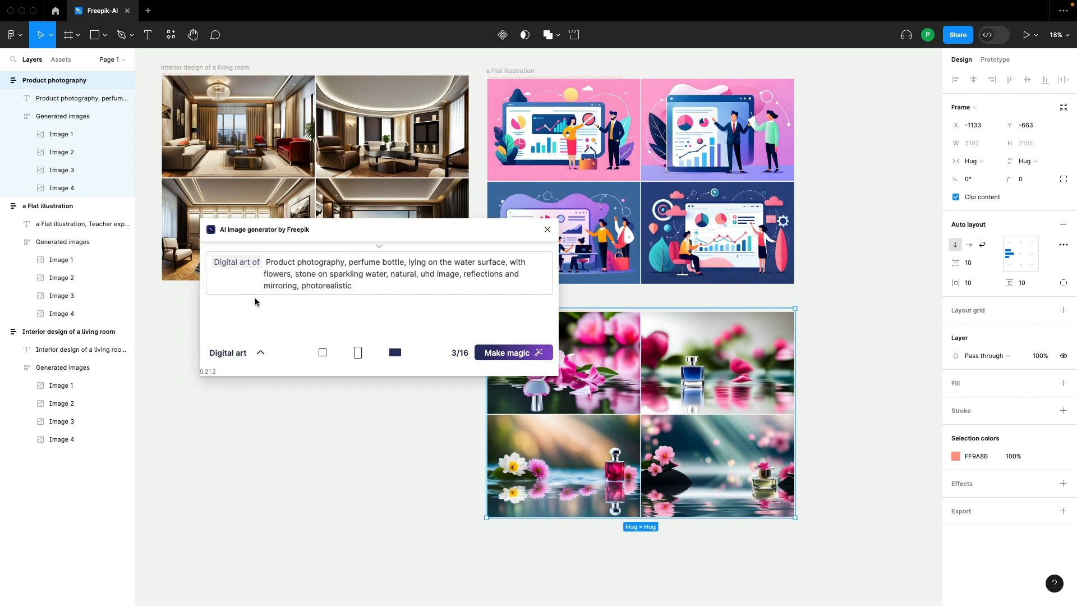
click(358, 354)
drag(368, 289, 254, 264)
text(Travel poster of Paris, in the style of art deco-inspired, romantic scenery)
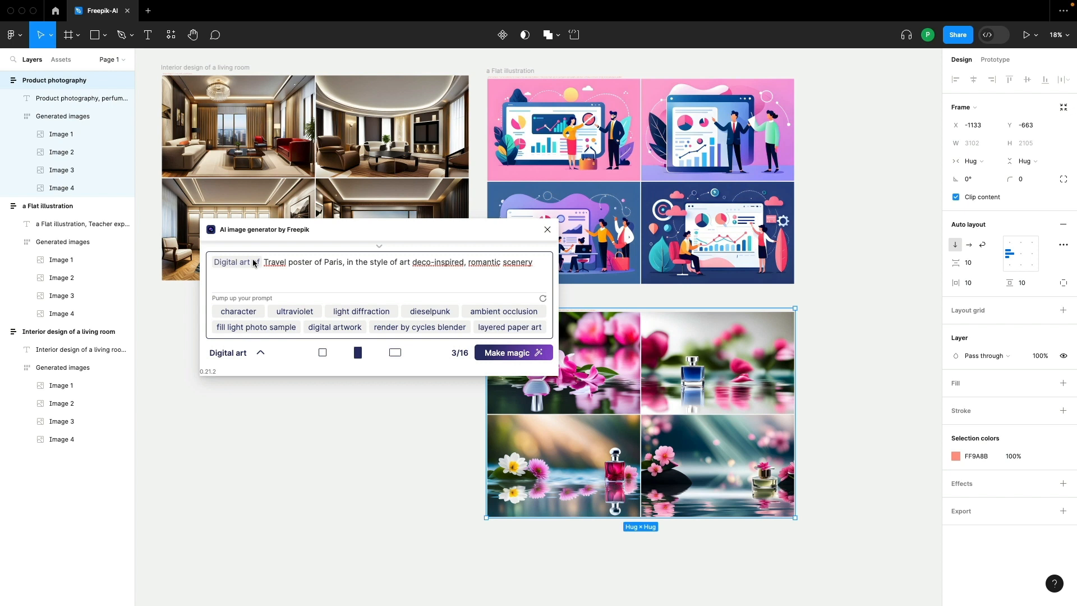
click(526, 354)
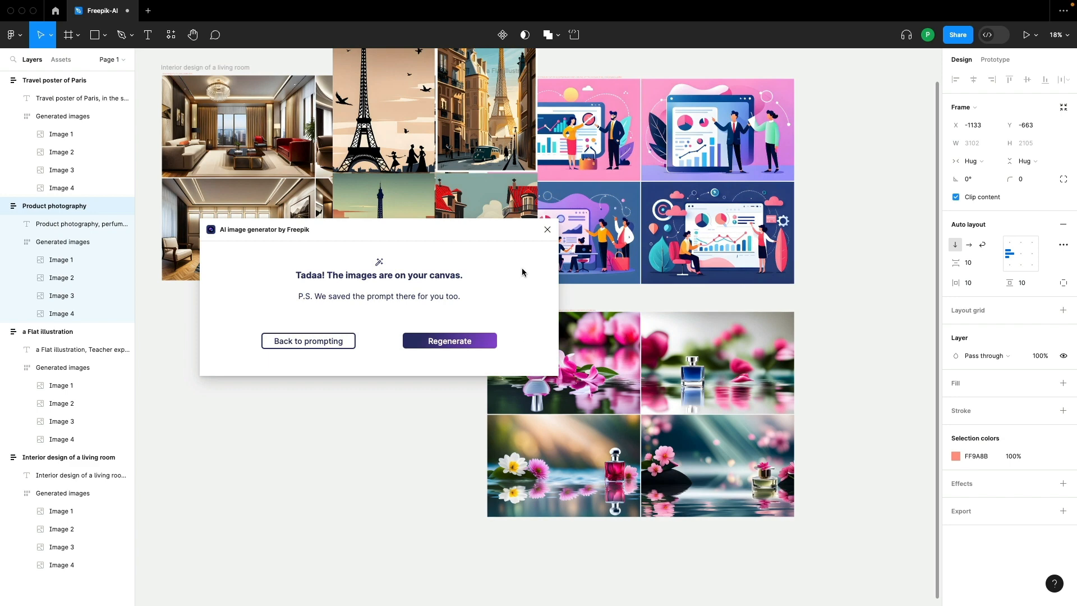
Clear the plugin window off the images and move the Travel poster of Paris frame below the living room frame.
drag(212, 240, 729, 281)
scroll(392, 179, up, 2)
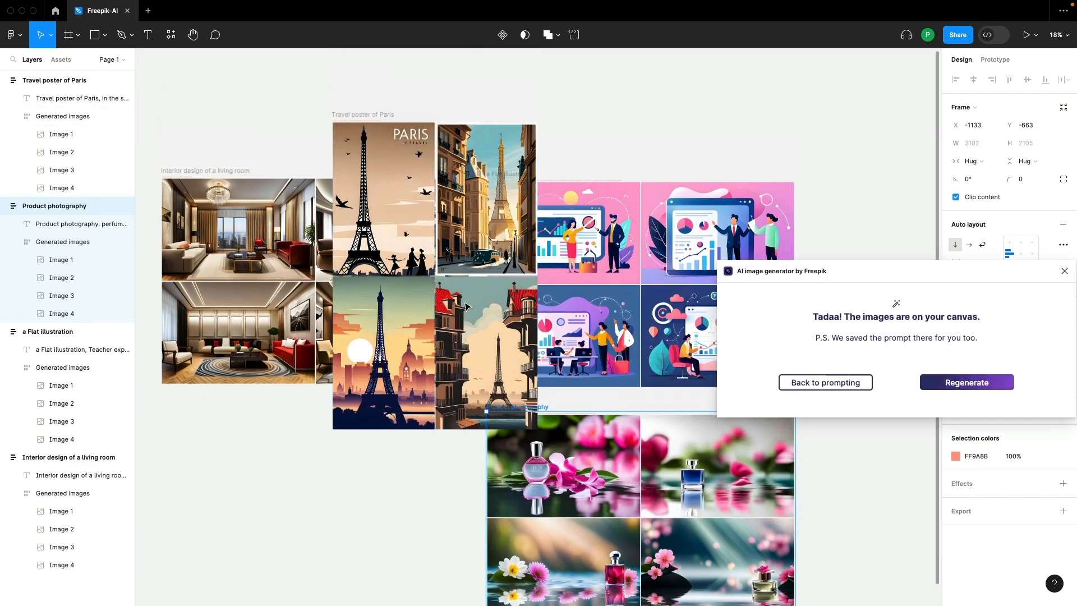
drag(354, 138, 239, 413)
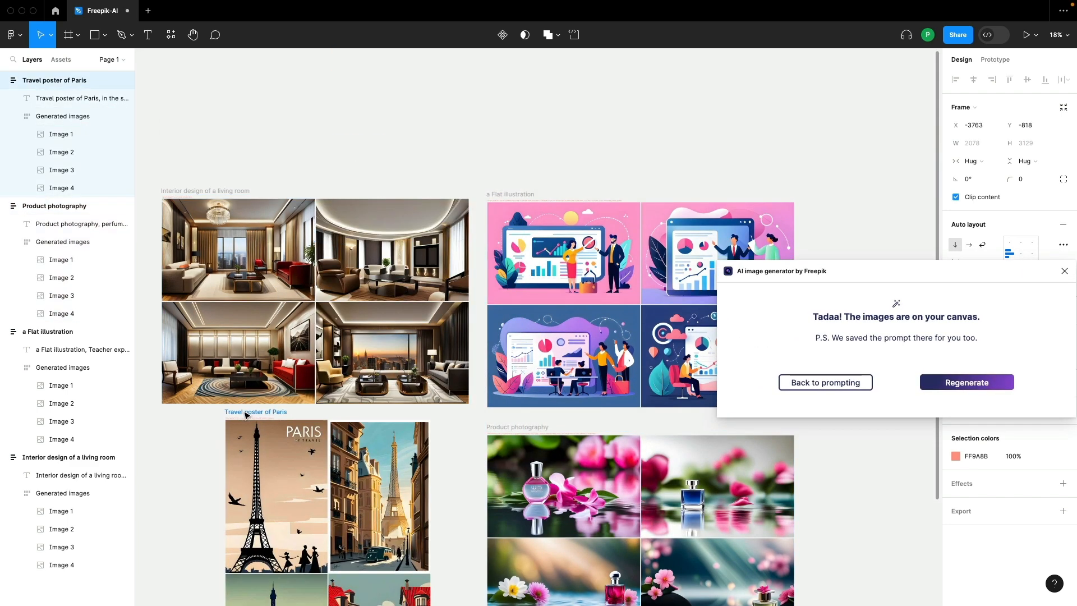
scroll(247, 413, down, 4)
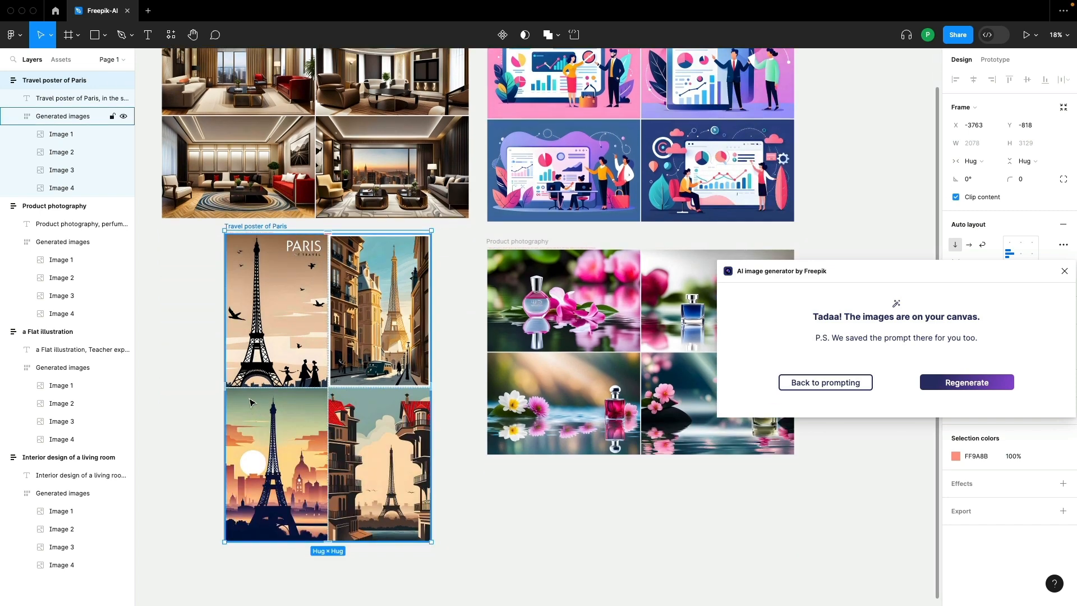
Examine the four generated Paris travel posters up close, from the upper pair down to the lower pair.
scroll(302, 325, up, 5)
scroll(301, 325, left, 2)
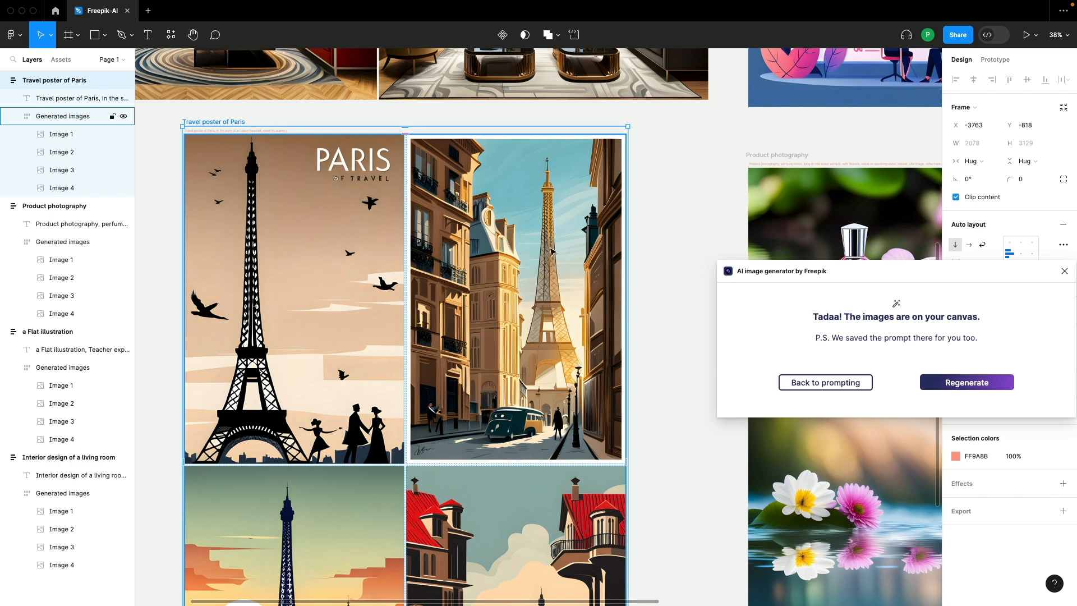
scroll(544, 249, down, 5)
scroll(544, 251, down, 2)
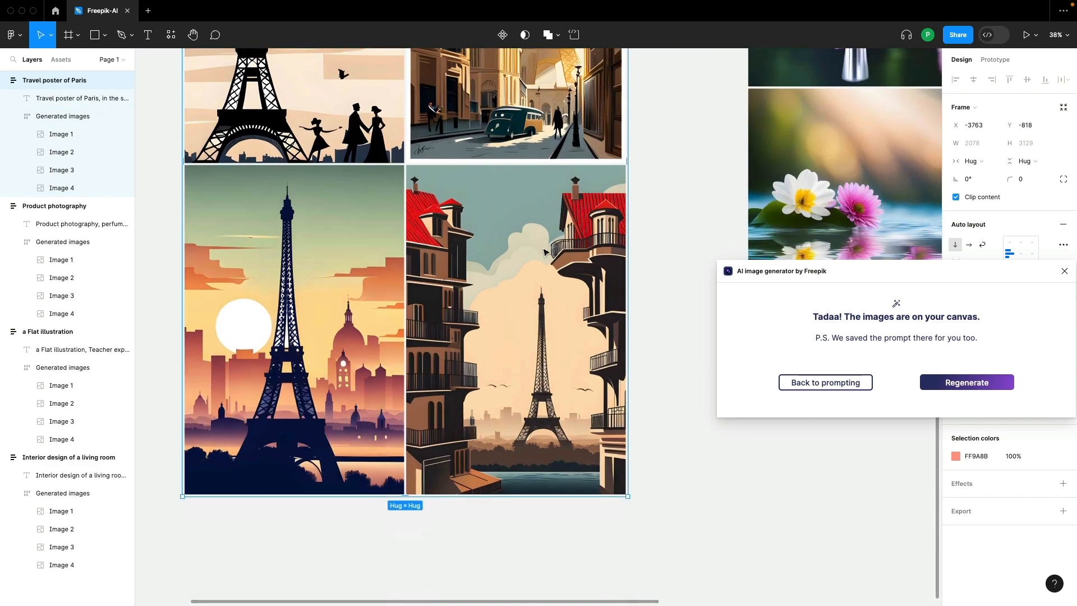
scroll(501, 238, up, 5)
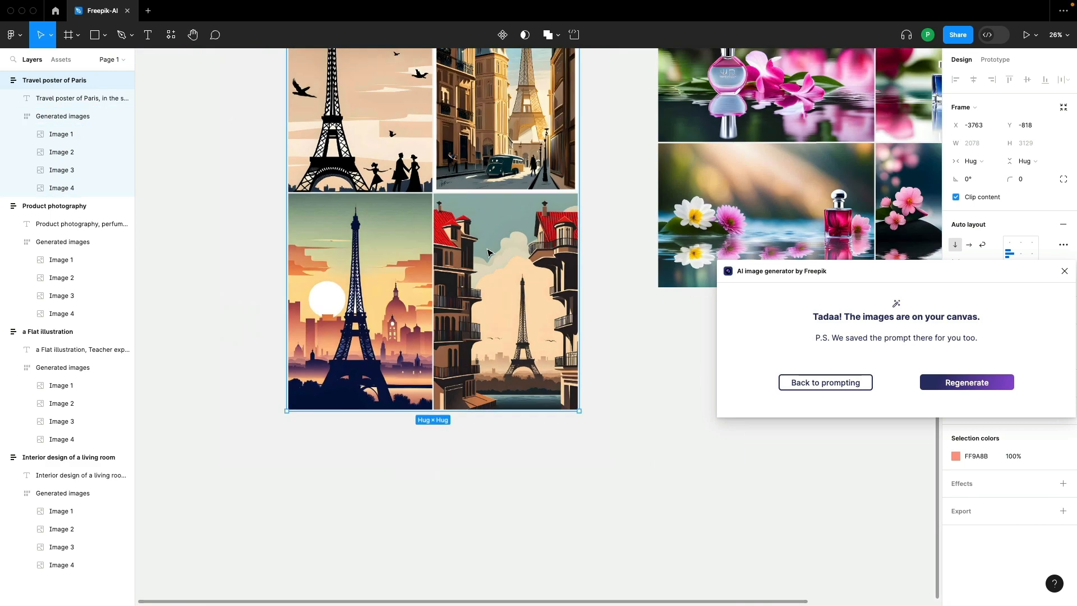
Align the top of the Travel poster of Paris frame with the Product photography frame at Y -663.
scroll(507, 252, up, 2)
scroll(507, 252, right, 1)
drag(319, 113, 322, 126)
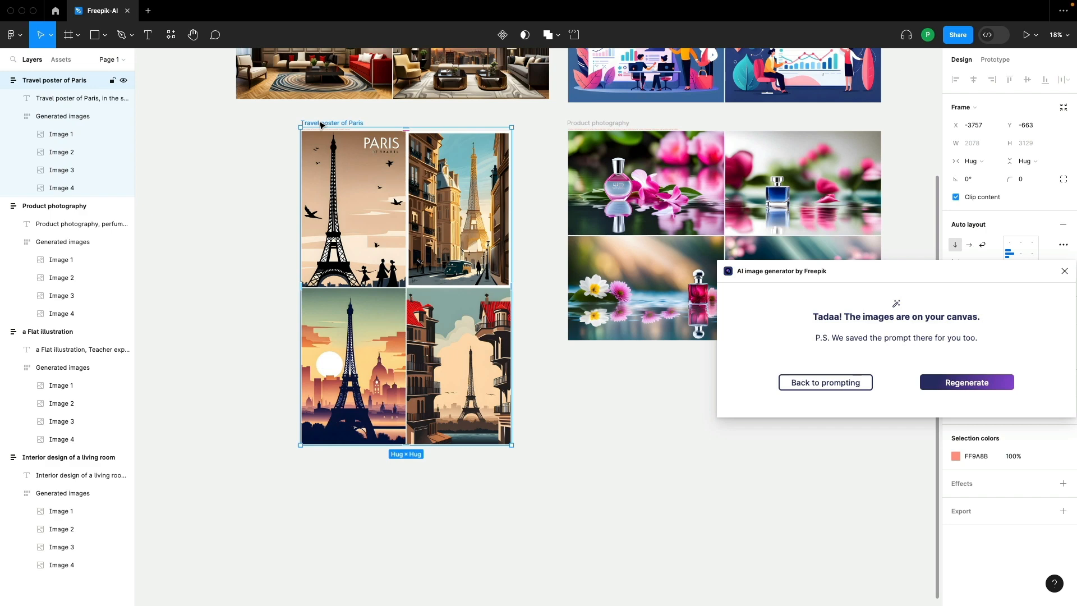
Review the living room, flat illustration, Paris poster and perfume image sets together on the canvas.
scroll(376, 188, up, 4)
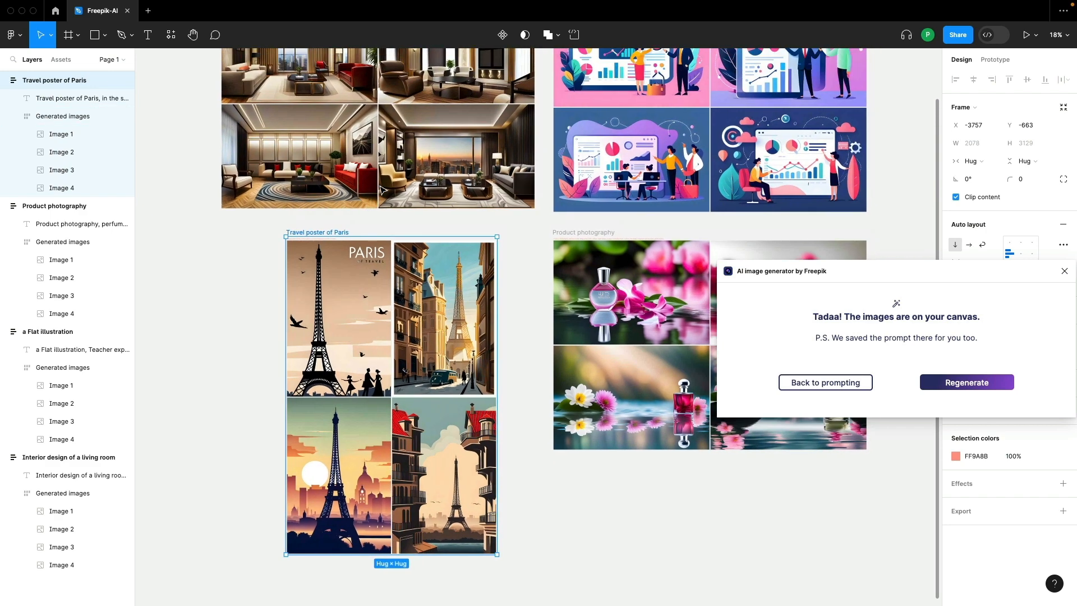
scroll(381, 190, down, 2)
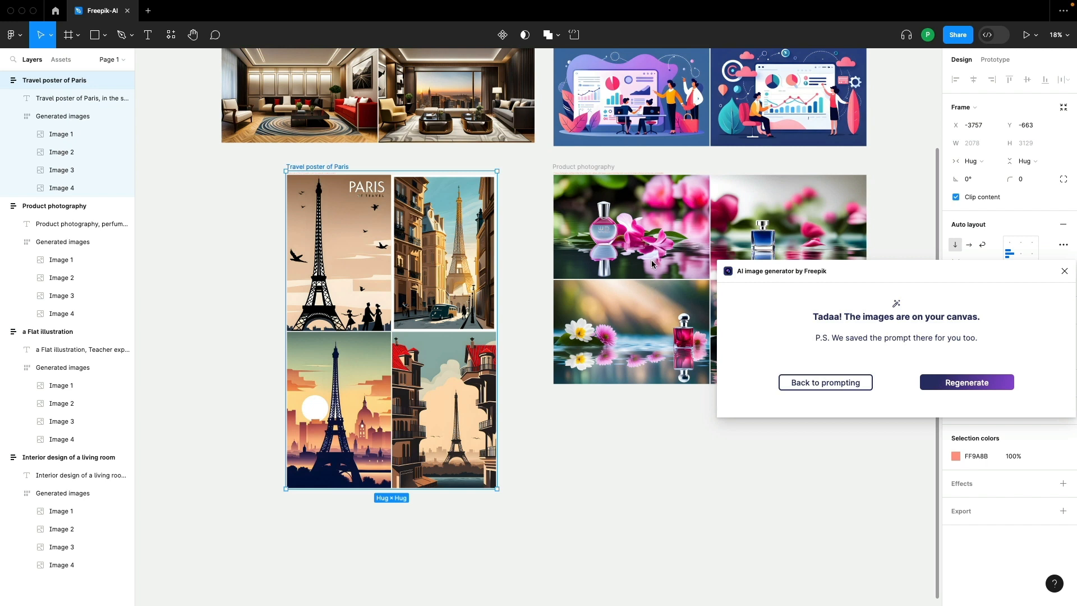
scroll(652, 264, up, 3)
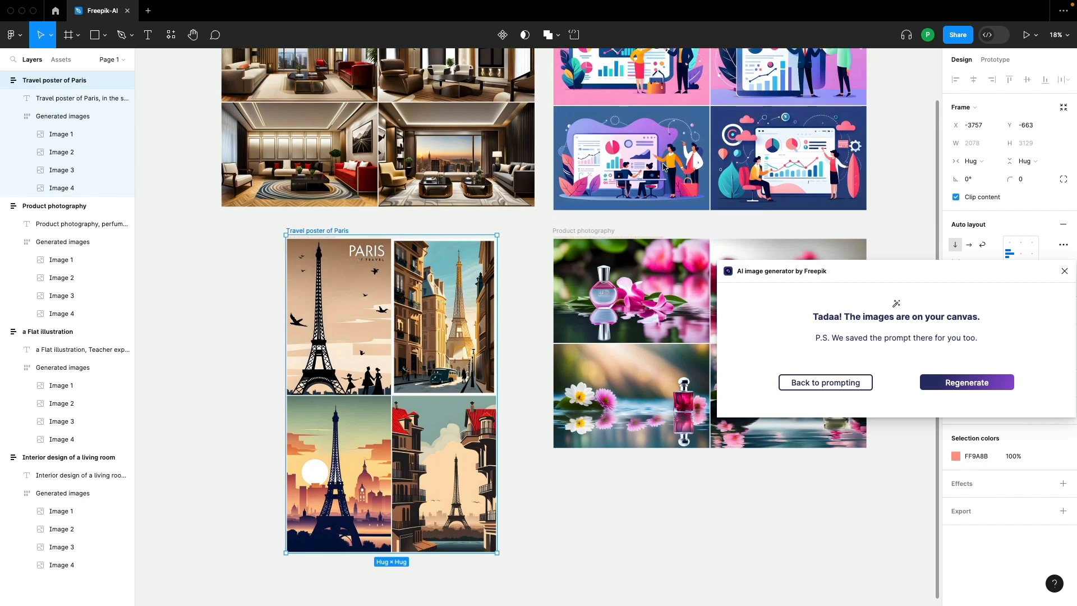
scroll(664, 167, up, 2)
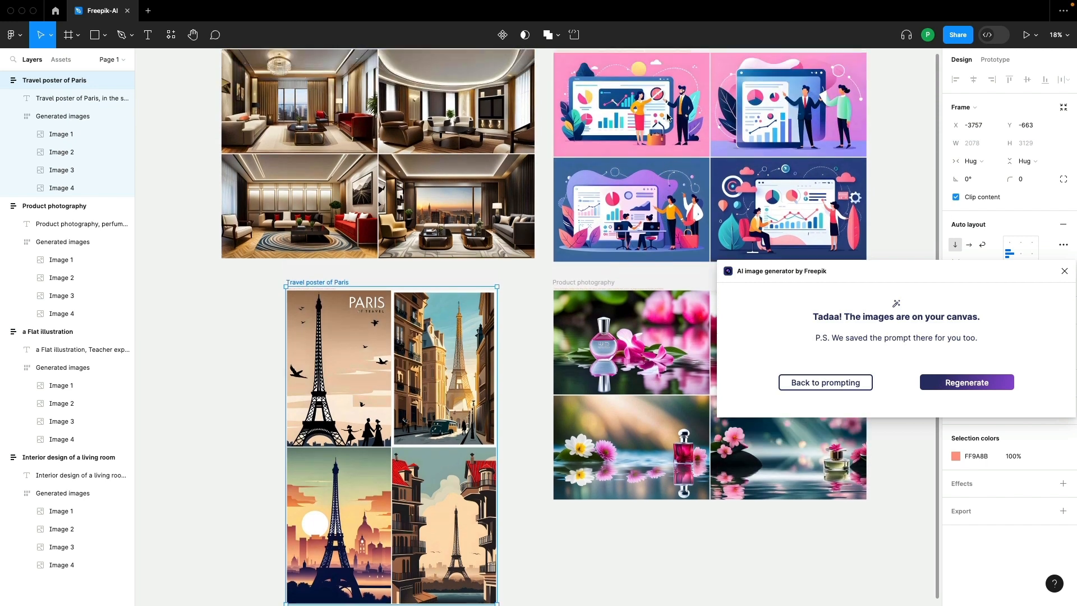
scroll(668, 116, down, 5)
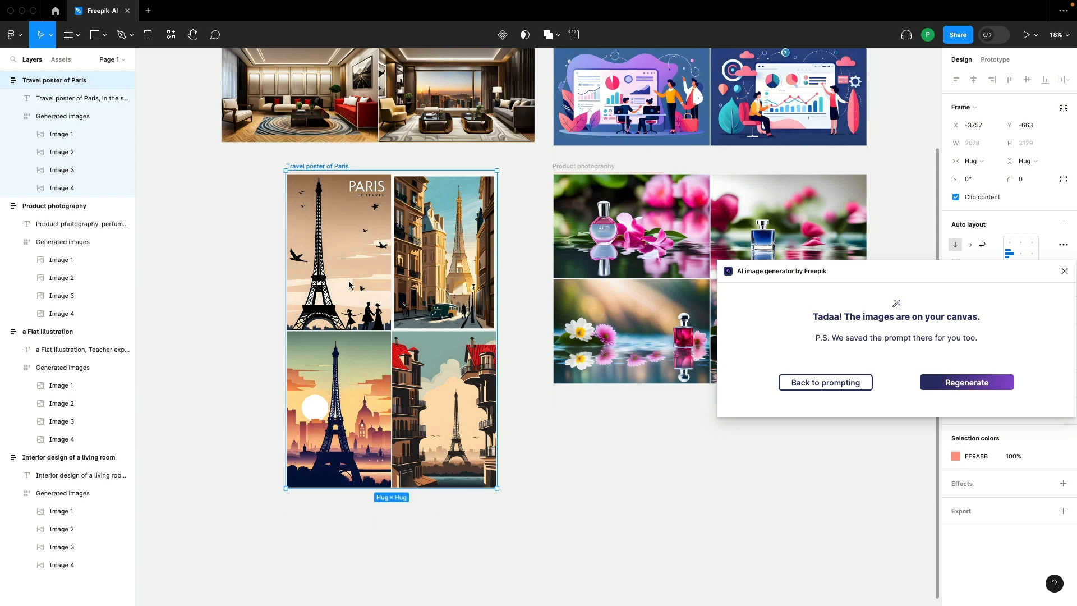
Bring the Freepik plugin window over the empty canvas area below the Product photography frame.
scroll(351, 283, right, 10)
scroll(352, 282, down, 8)
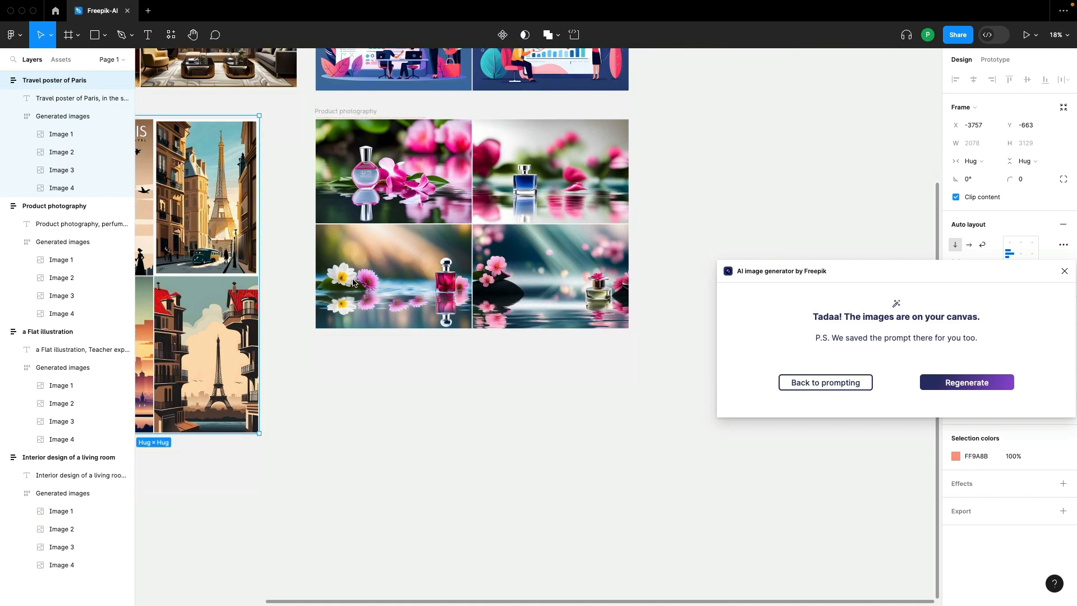
scroll(352, 282, up, 2)
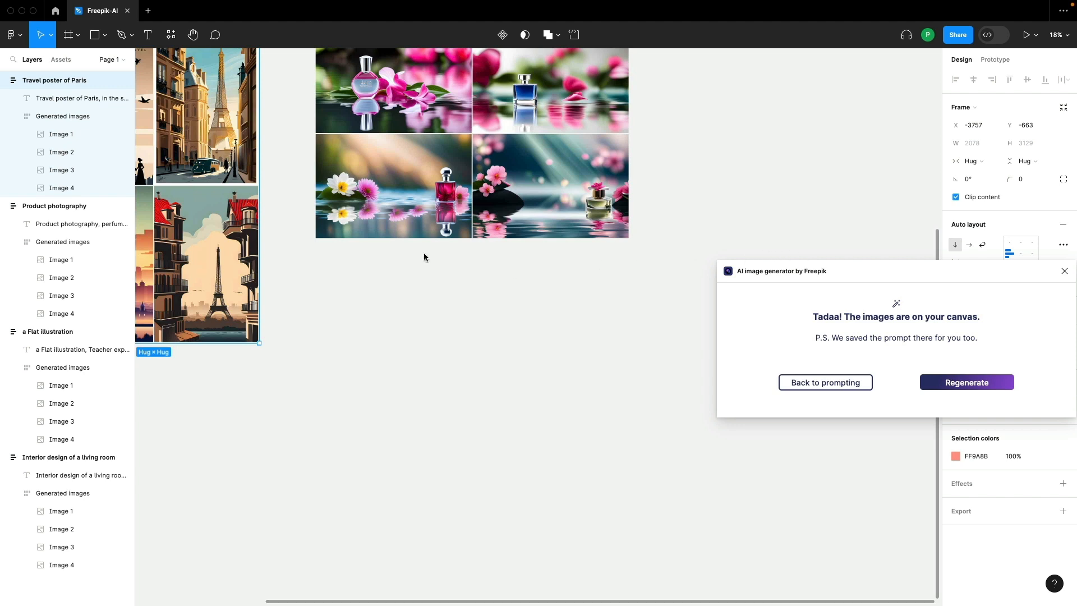
drag(940, 278, 426, 264)
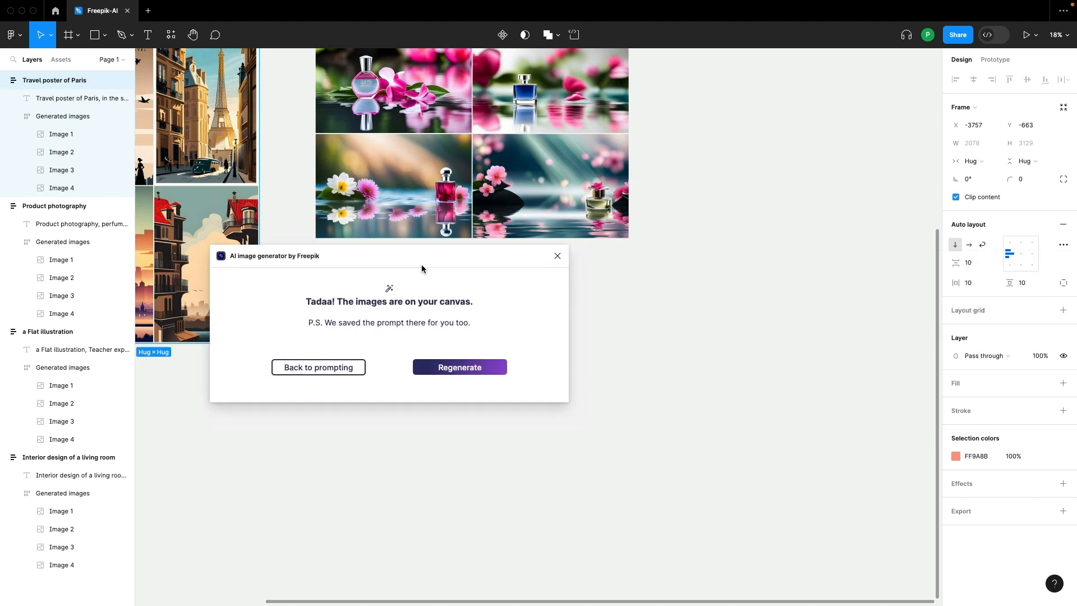
Return to the plugin's prompt form and change the image style from Digital art to Photo.
click(337, 371)
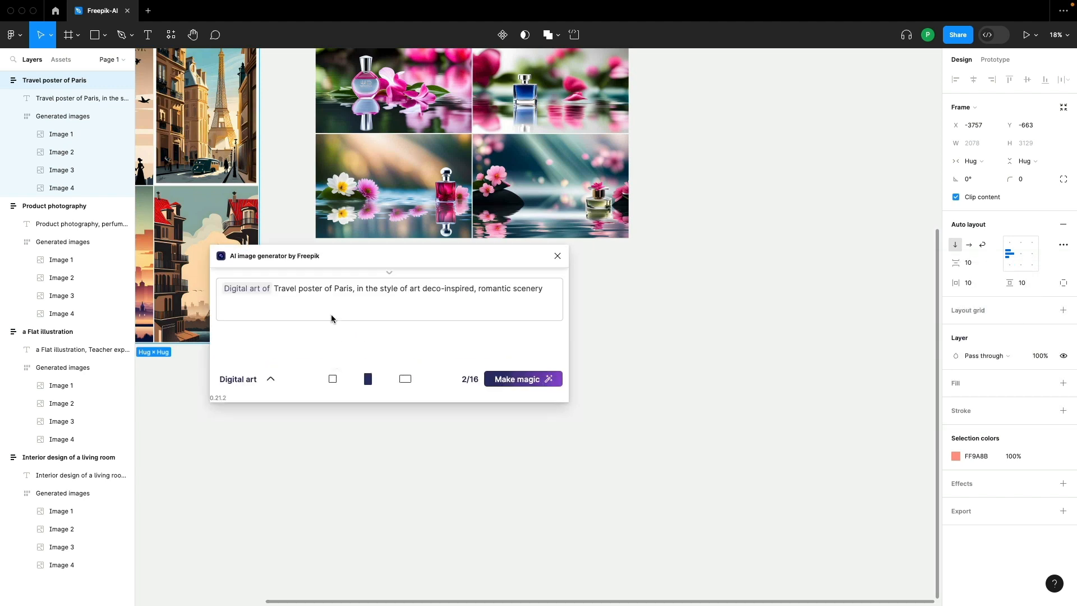
click(271, 379)
click(238, 324)
click(257, 379)
click(242, 292)
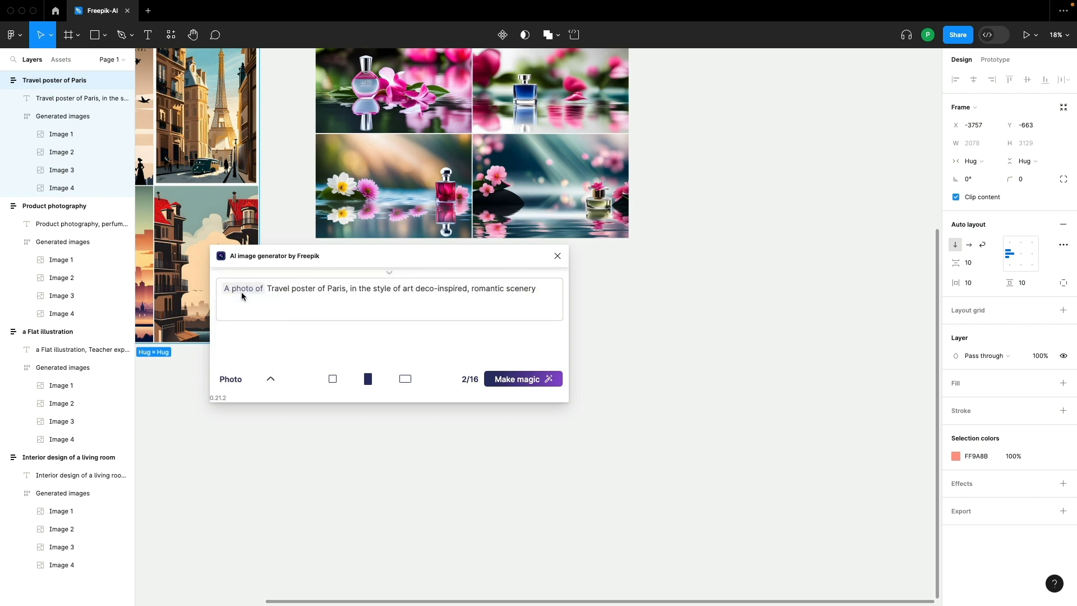
Generate landscape images with the prompt "Realistic portrait of a woman in paris, long dark hair, staring at camera, soft natural lighting, ultra-detailed".
drag(537, 289, 268, 288)
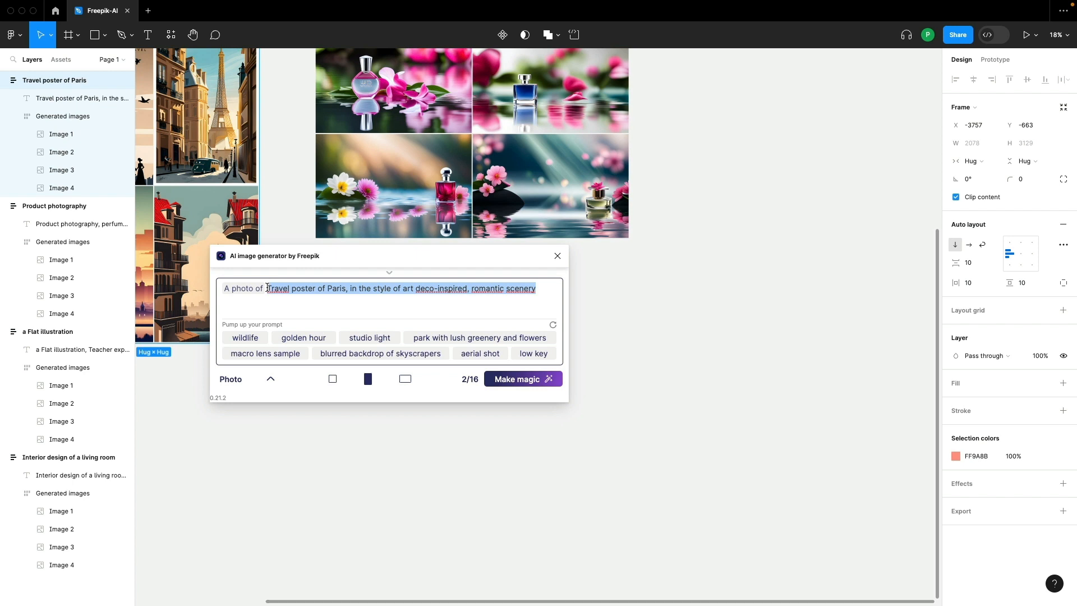
text(Realistic portrait of a woman in paris, long dark hair, staring at camera, soft natural lighting, ultra-detailed)
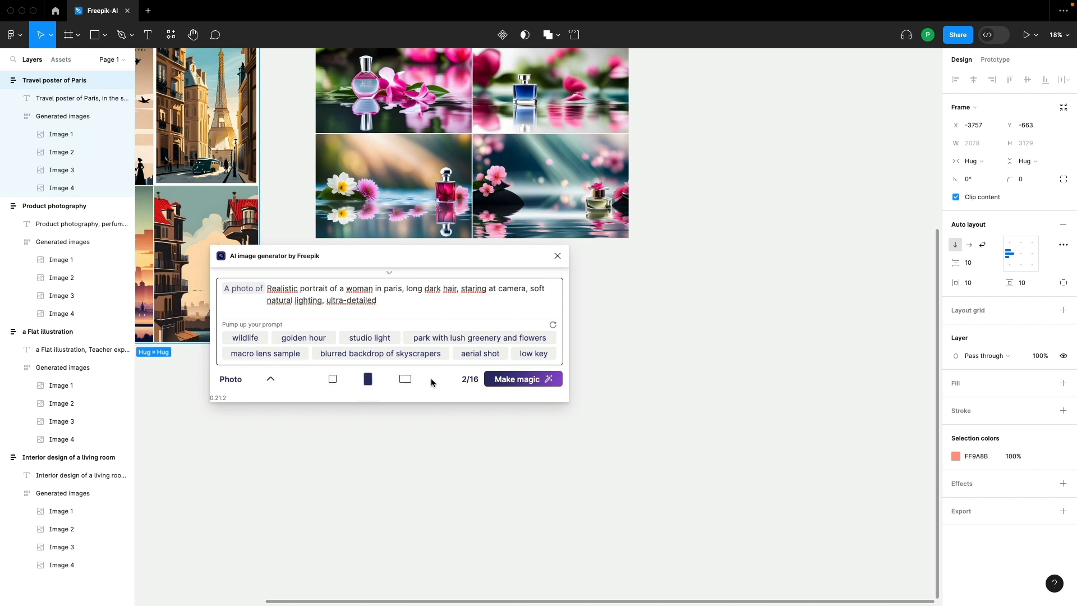
click(405, 379)
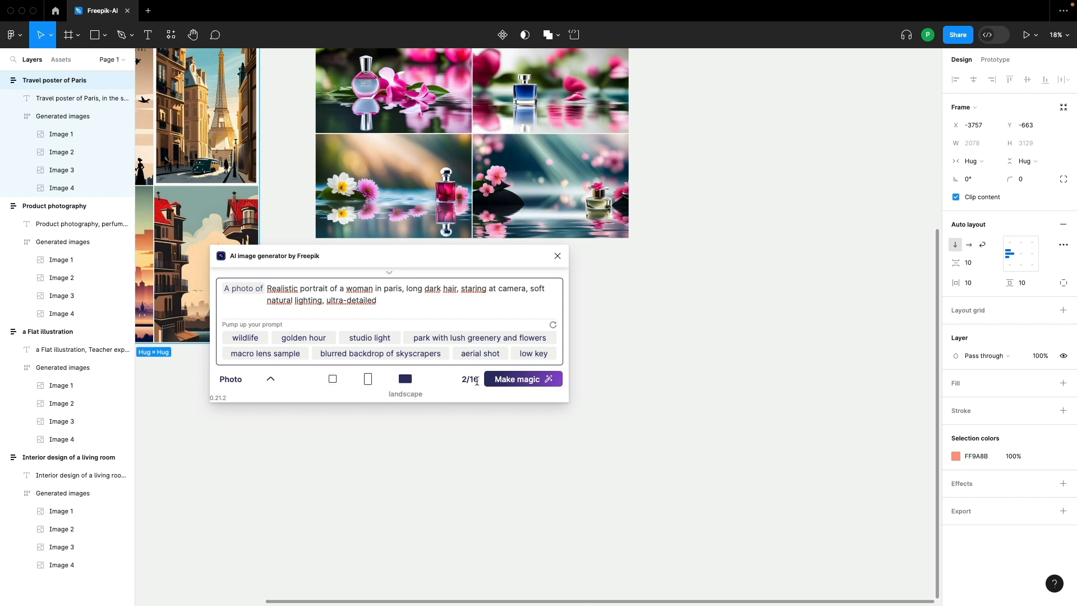
click(516, 381)
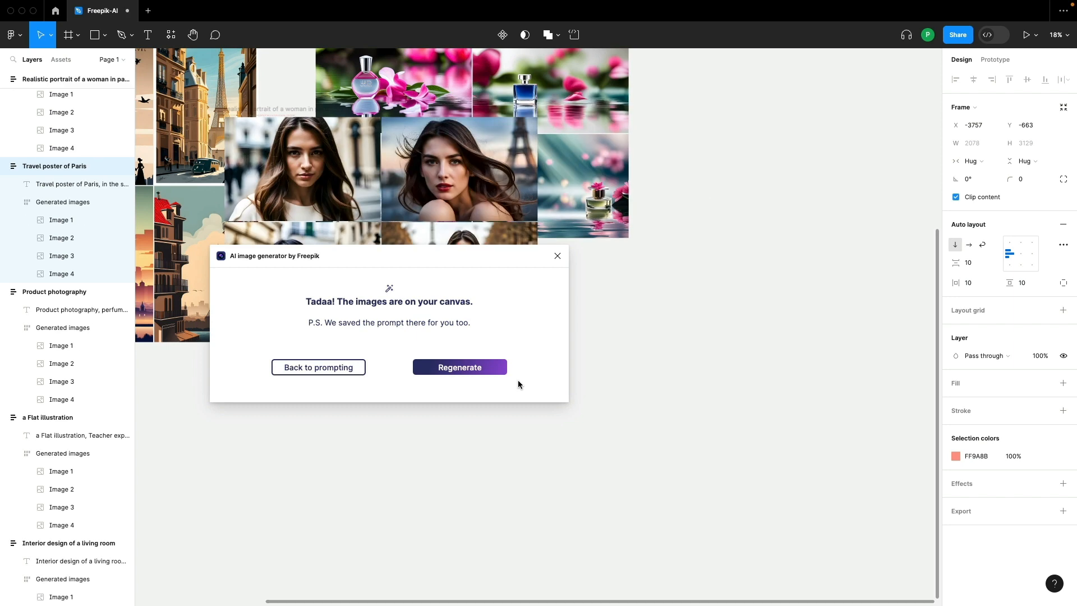
Close the plugin and place the woman portrait frame below the Product photography frame, at about X -1133, Y 1955.
click(557, 256)
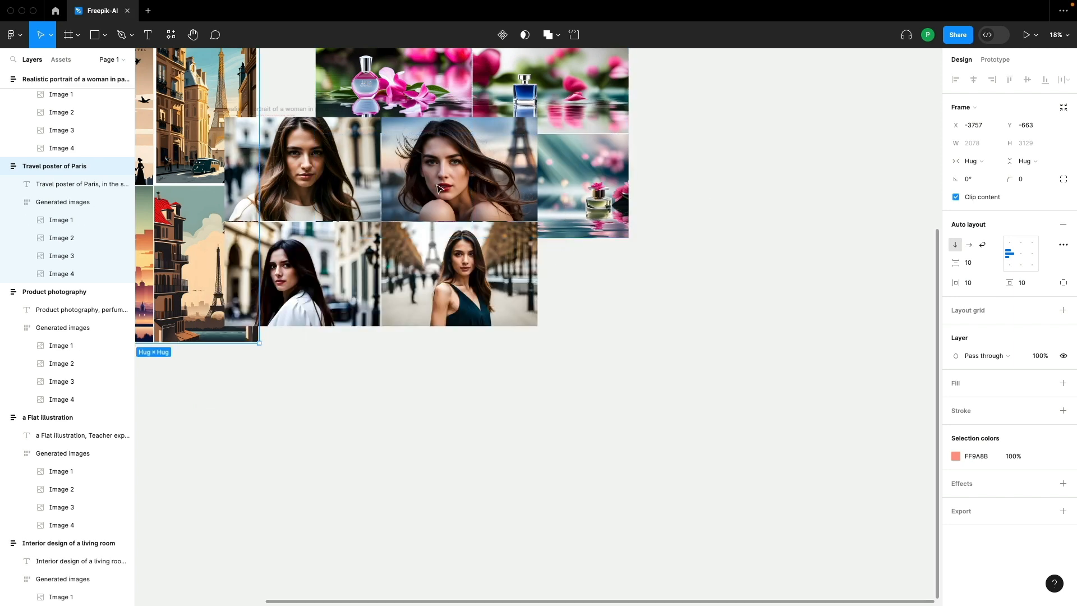
drag(389, 302, 375, 288)
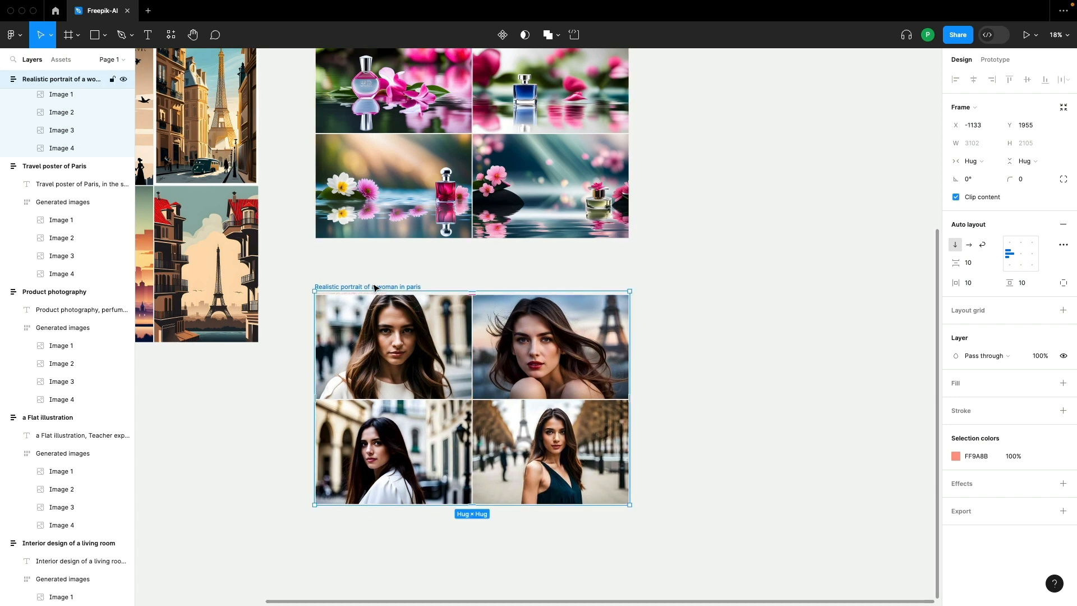
Examine the four generated portraits of a woman in Paris up close, from the upper pair to the lower pair.
scroll(385, 386, up, 8)
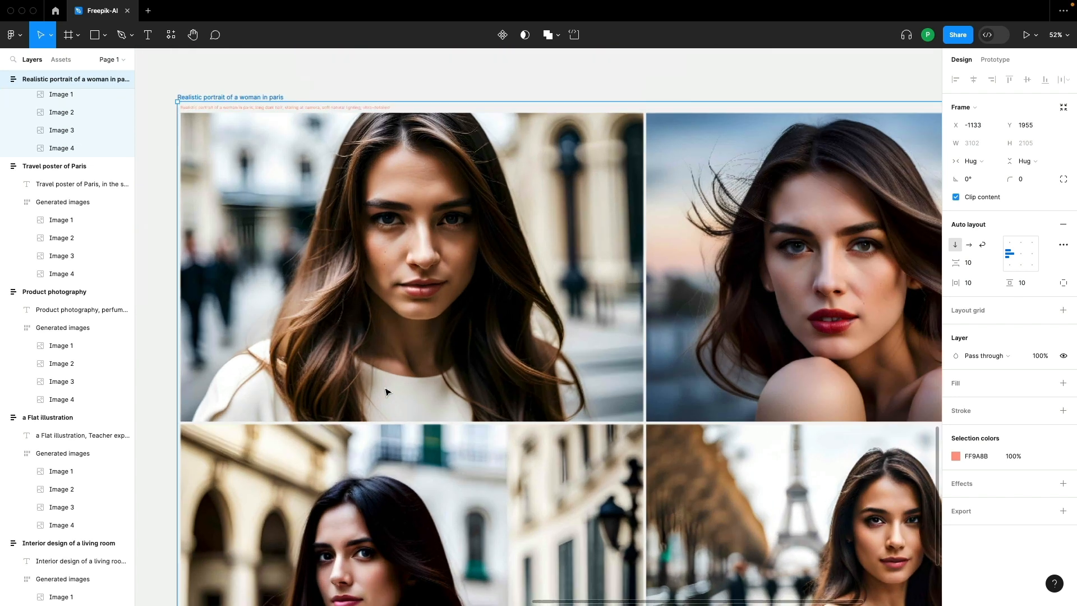
scroll(385, 390, up, 1)
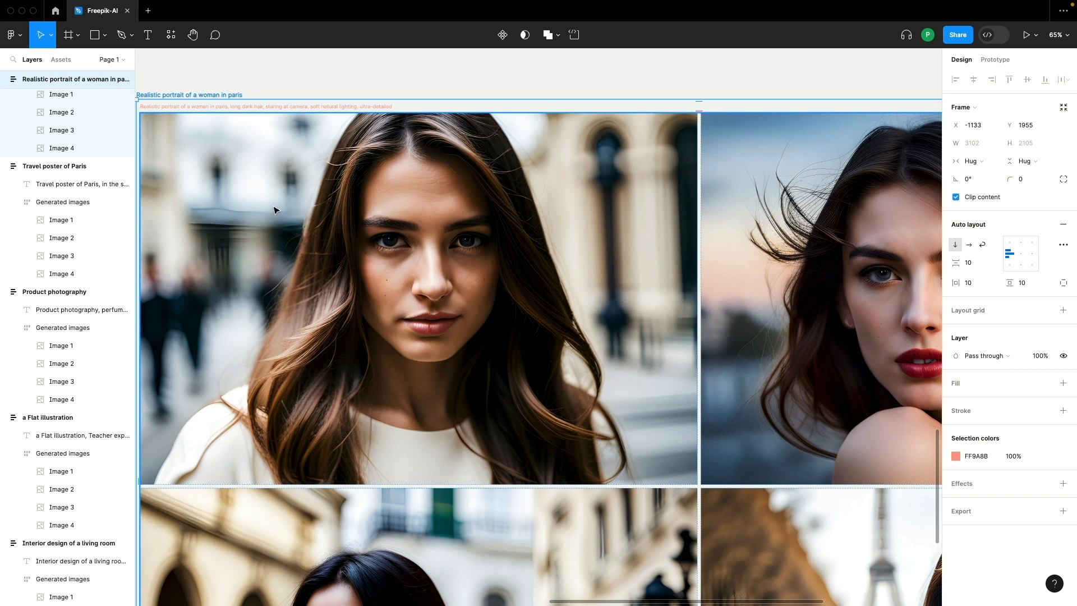
scroll(310, 281, right, 6)
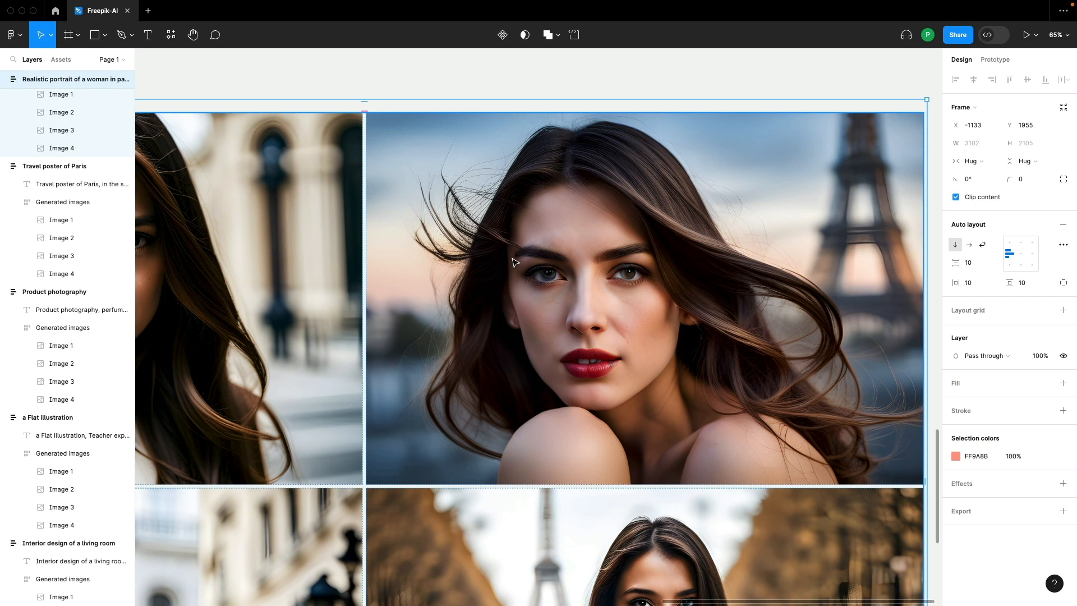
scroll(514, 262, left, 3)
scroll(488, 259, down, 7)
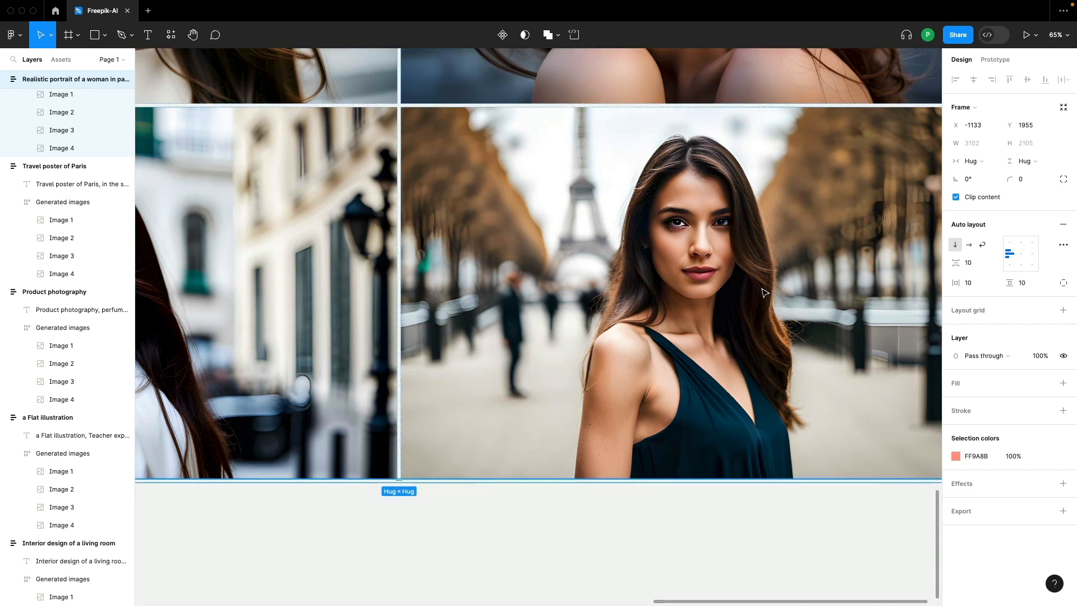
scroll(767, 294, left, 10)
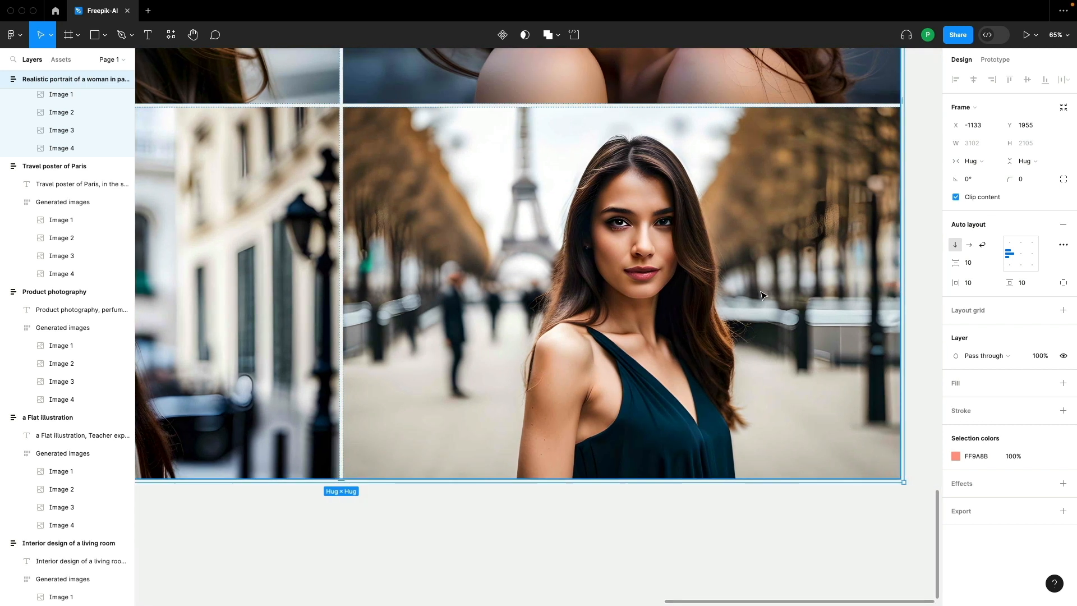
scroll(762, 295, right, 5)
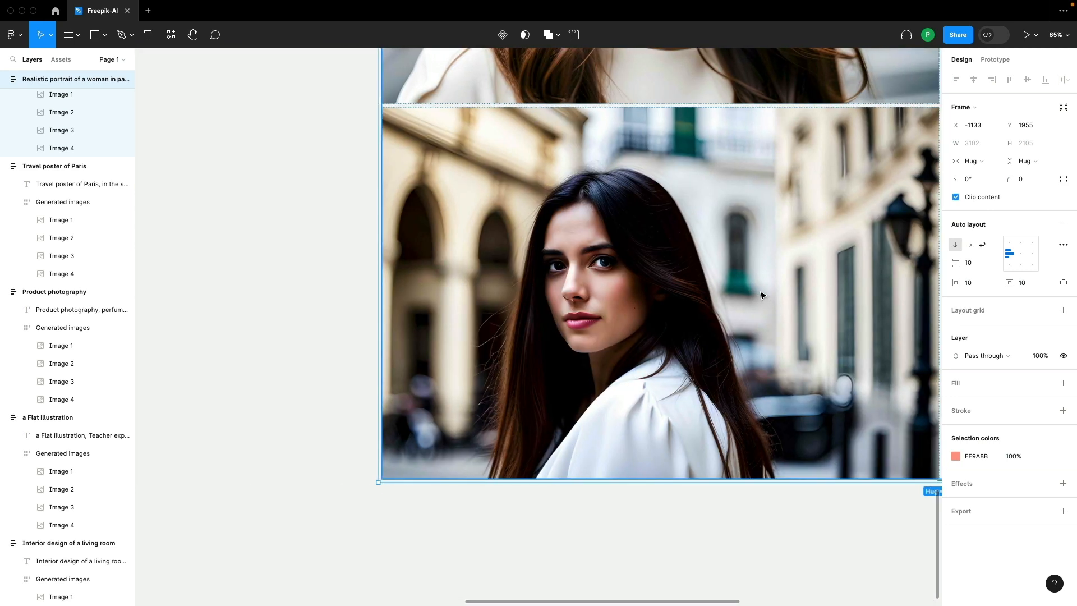
scroll(695, 297, down, 10)
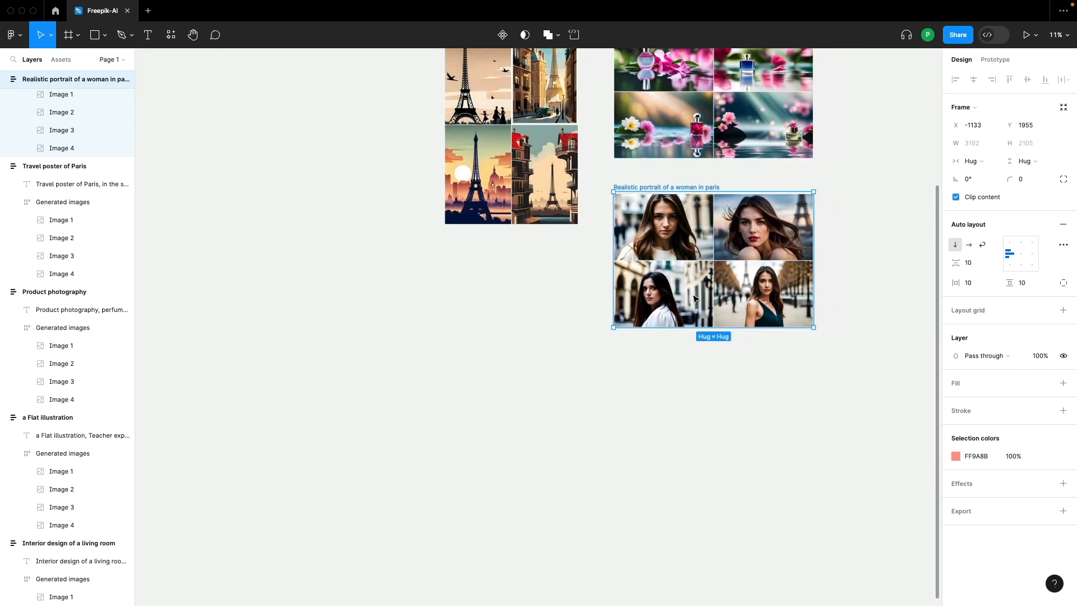
scroll(695, 299, up, 5)
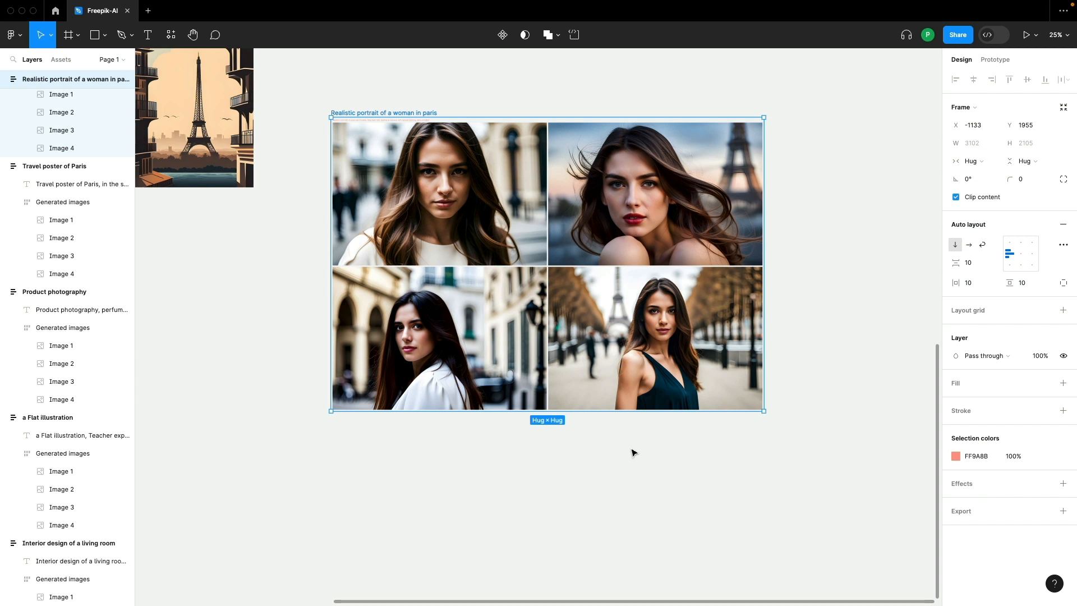
scroll(633, 452, up, 1)
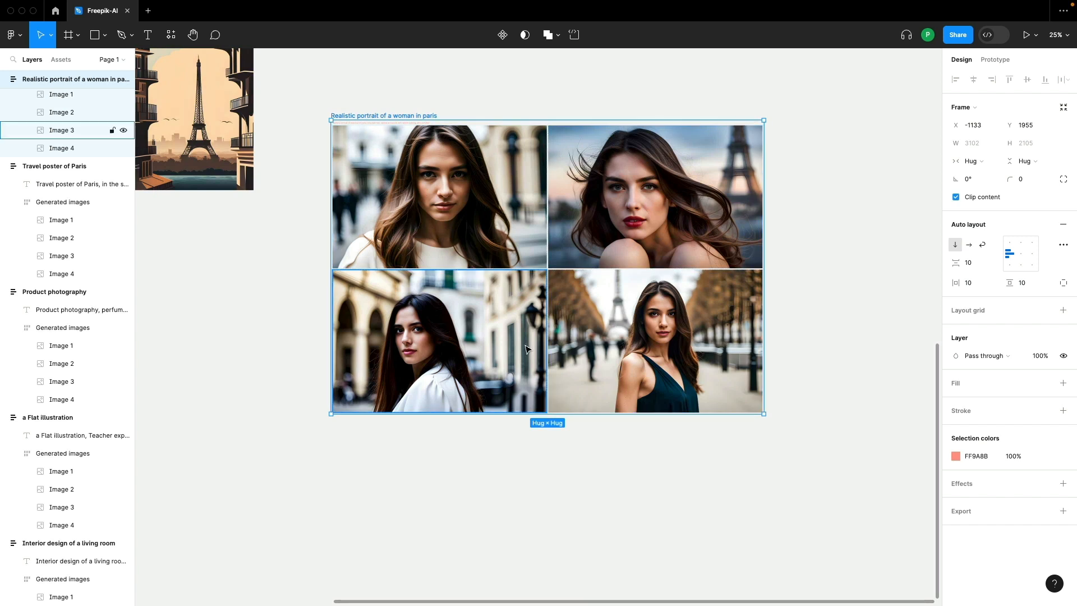
Review all five image sets in turn: living room, flat illustration, perfume photography, Paris posters and woman portraits.
scroll(526, 346, up, 3)
scroll(526, 346, down, 3)
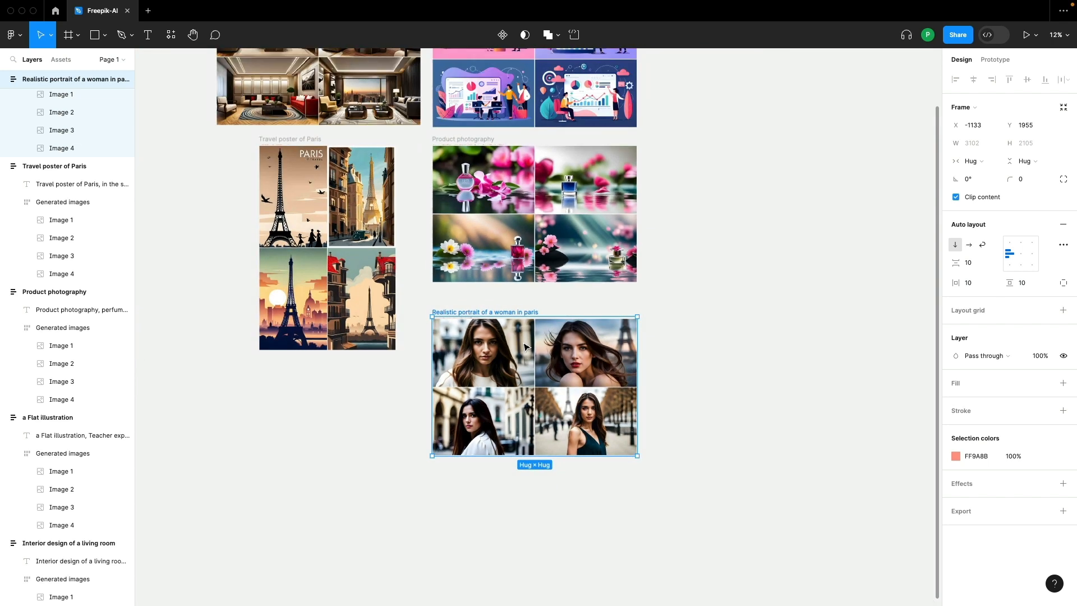
scroll(526, 346, up, 2)
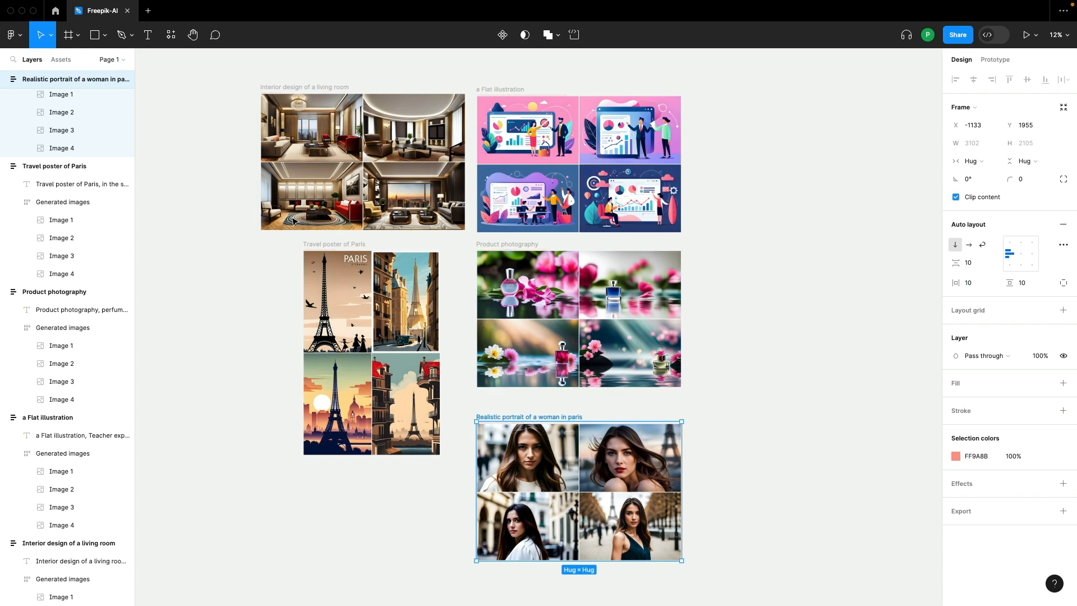
scroll(417, 262, up, 5)
scroll(418, 262, up, 6)
scroll(418, 262, left, 3)
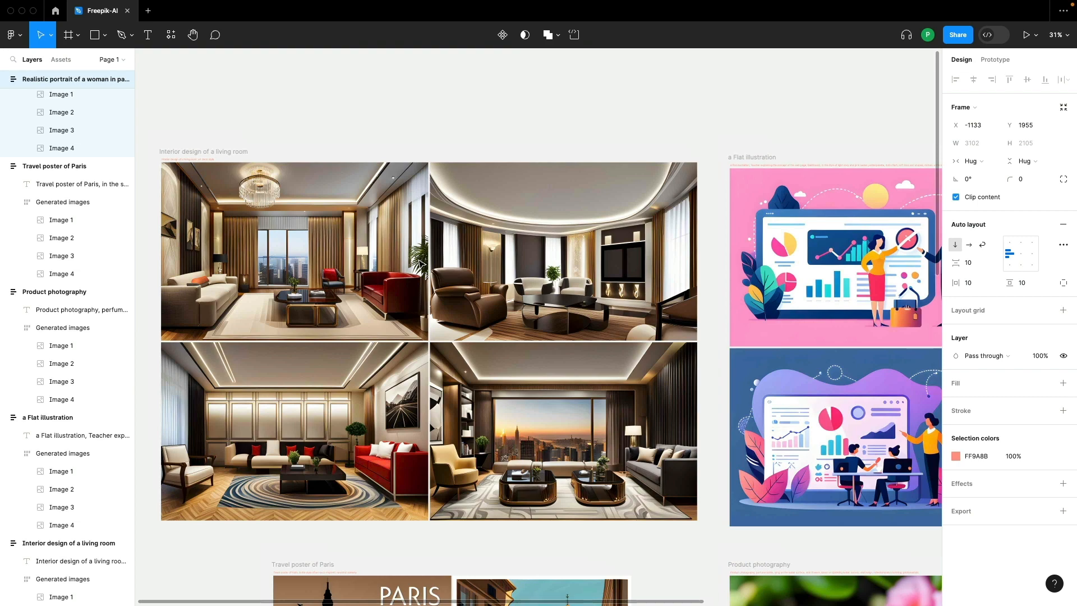
scroll(420, 262, right, 5)
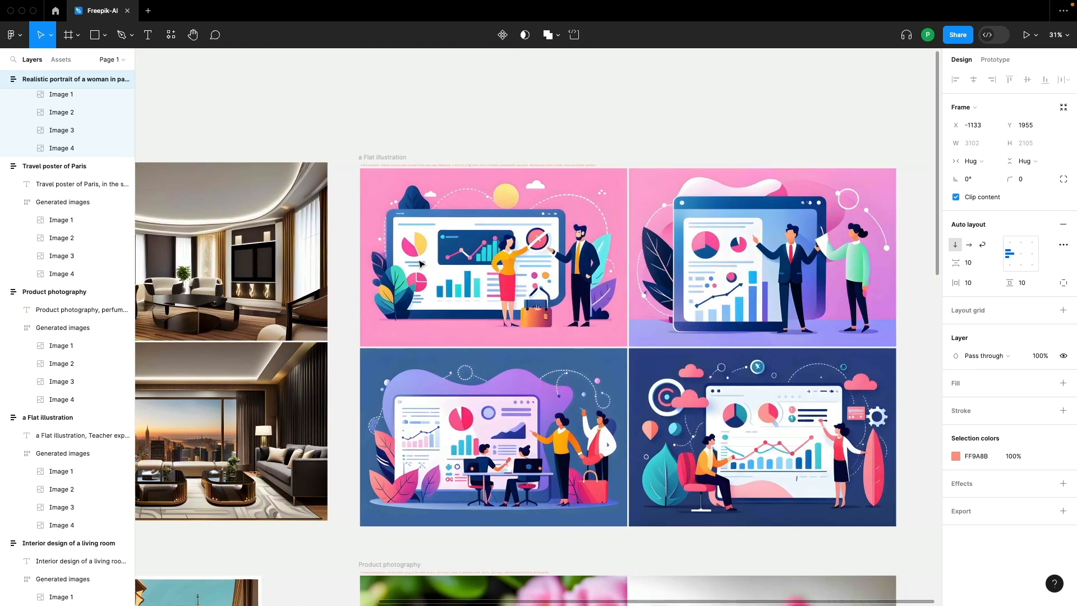
scroll(418, 268, right, 1)
scroll(415, 281, down, 7)
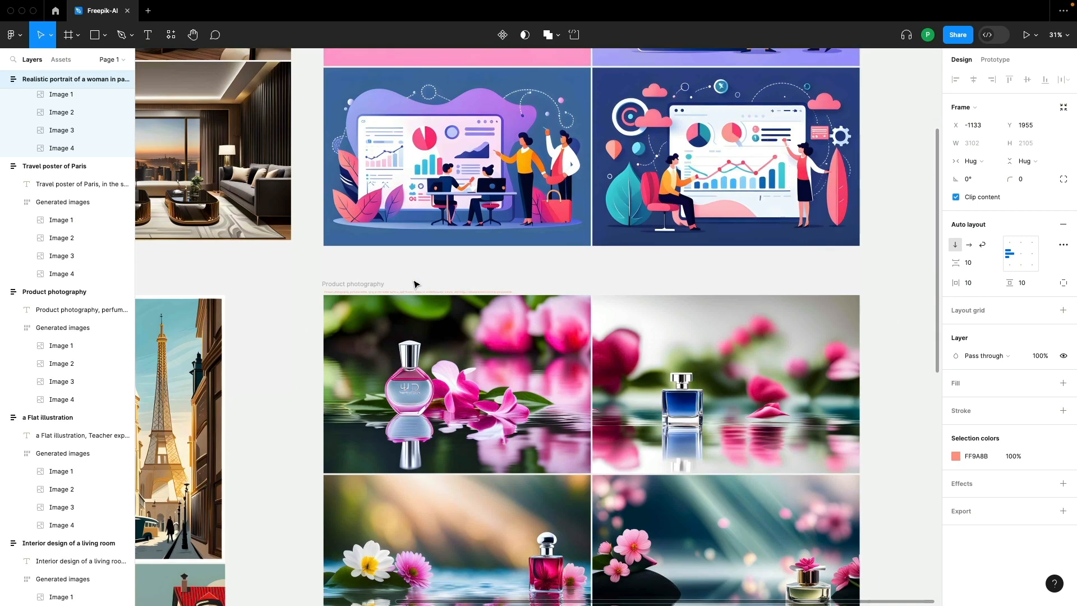
scroll(415, 283, down, 3)
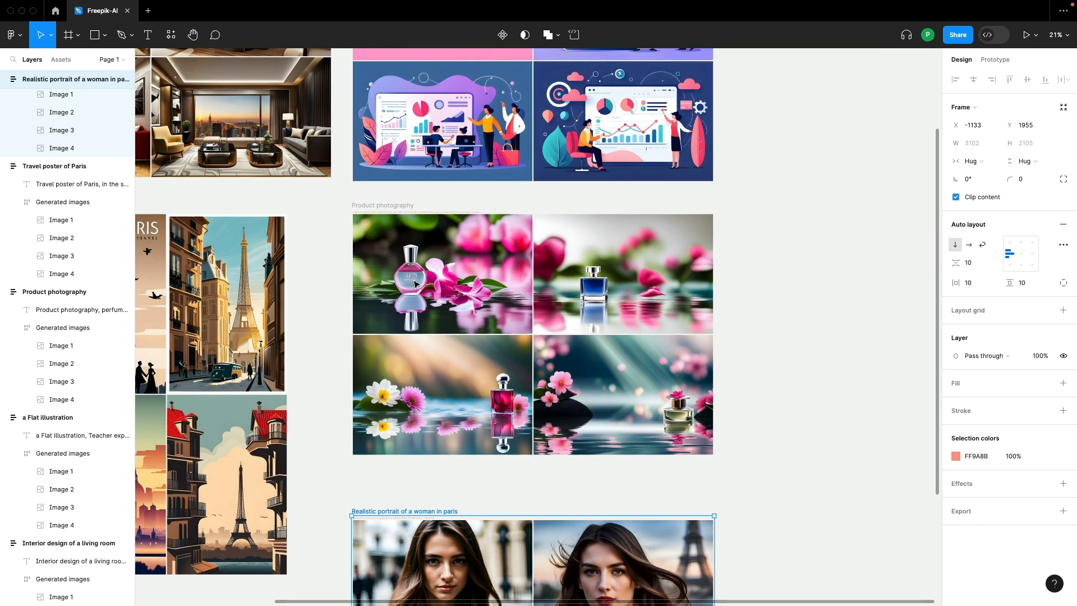
scroll(415, 283, left, 4)
scroll(415, 283, down, 2)
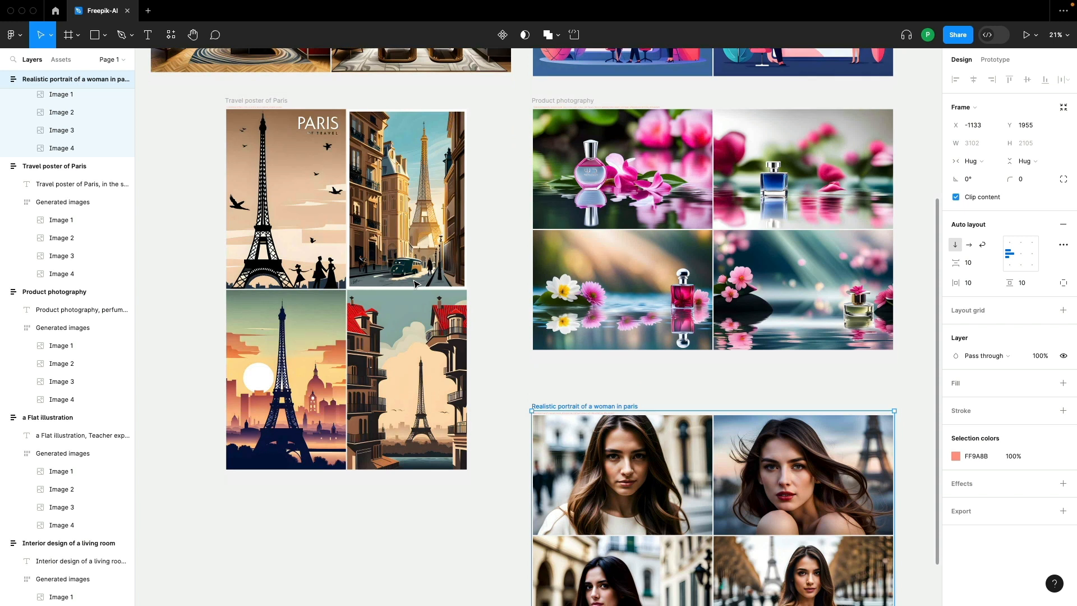
scroll(415, 283, right, 1)
scroll(415, 283, down, 3)
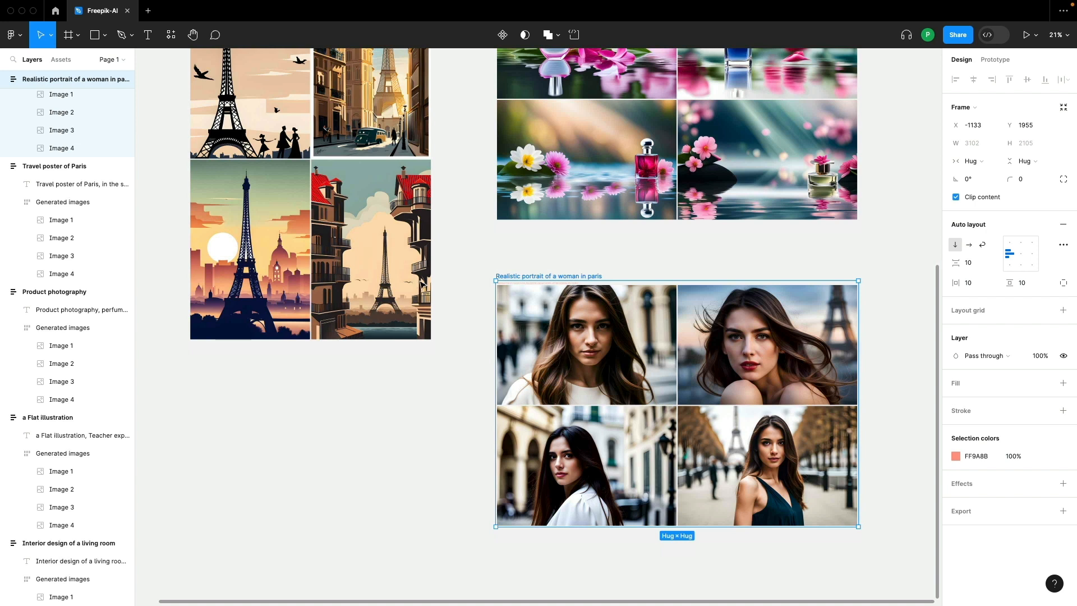
Return to the Interior design of a living room set and examine its four images up close.
scroll(417, 285, up, 5)
scroll(422, 286, up, 5)
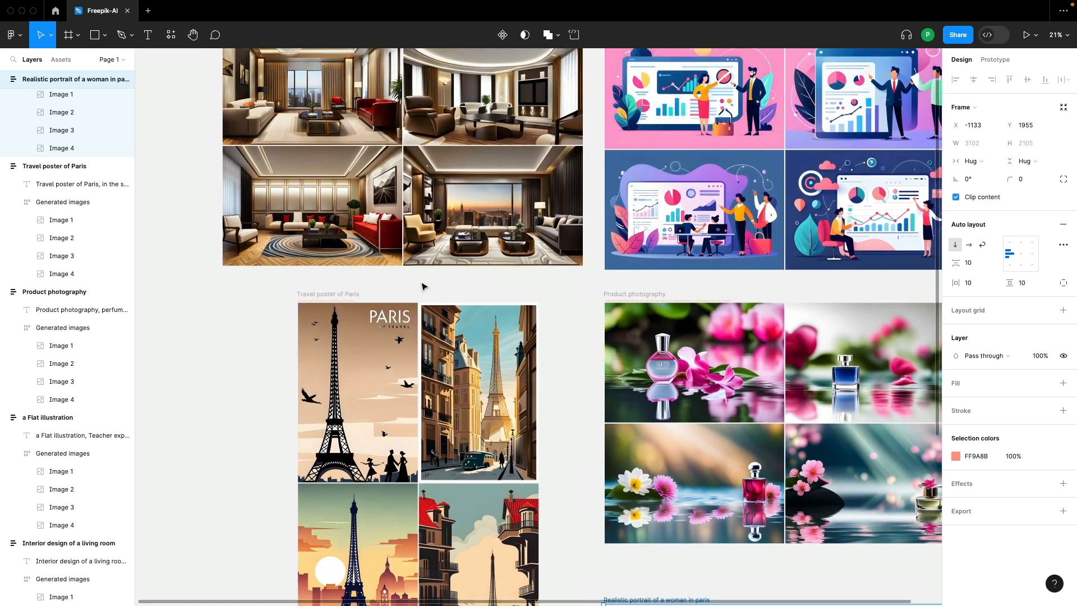
ctrl+scroll(365, 260, up, 5)
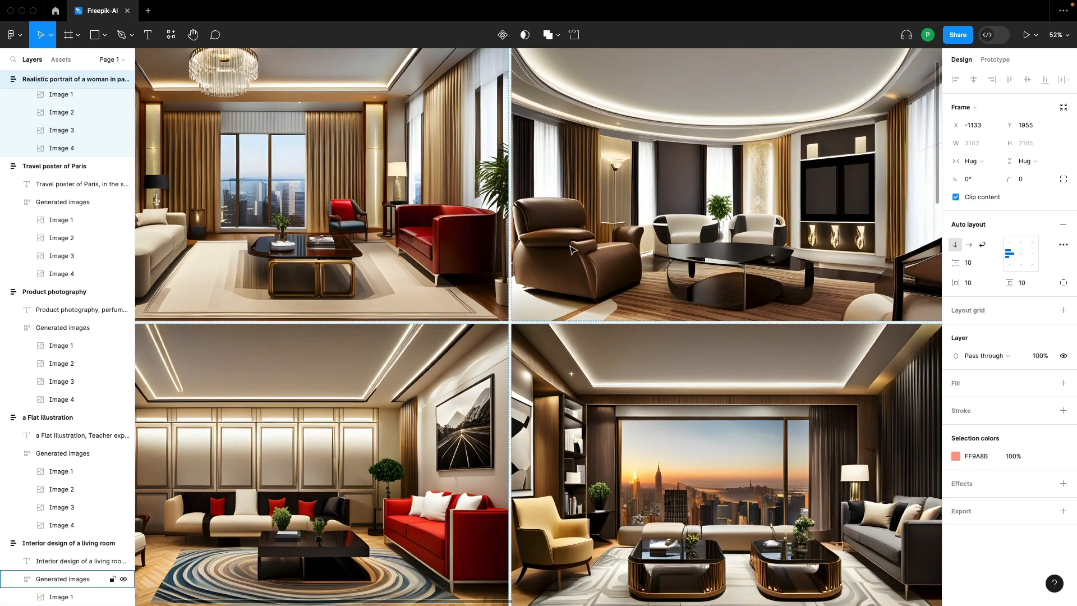
scroll(572, 250, left, 2)
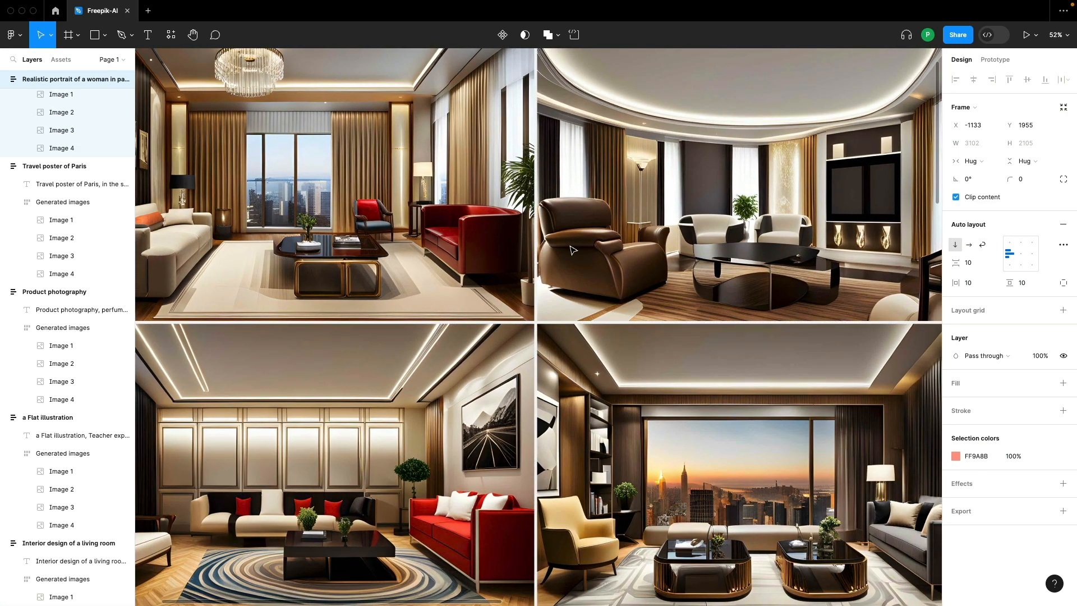